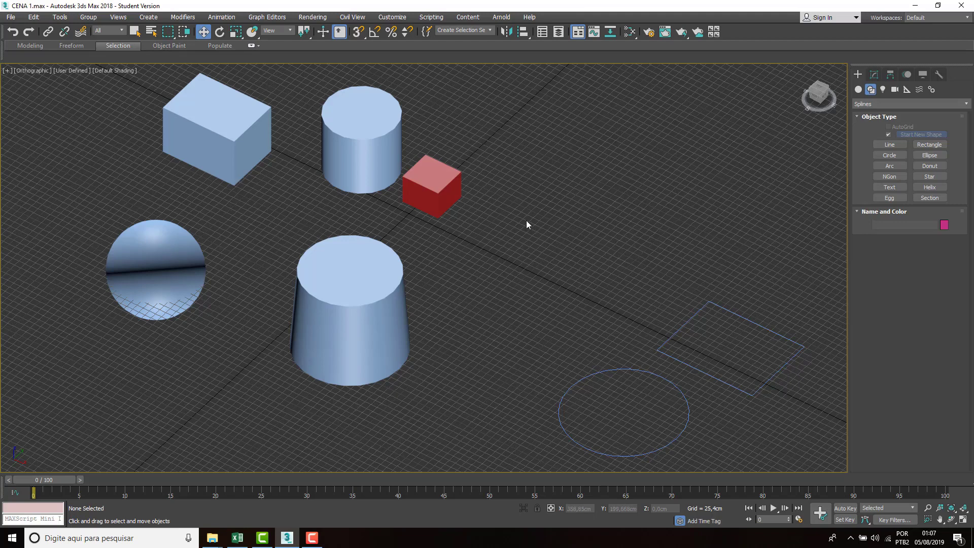
Examine the names of all scene objects in the Select From Scene list, leaving the selection unchanged.
middle_click_drag(525, 221, 535, 242)
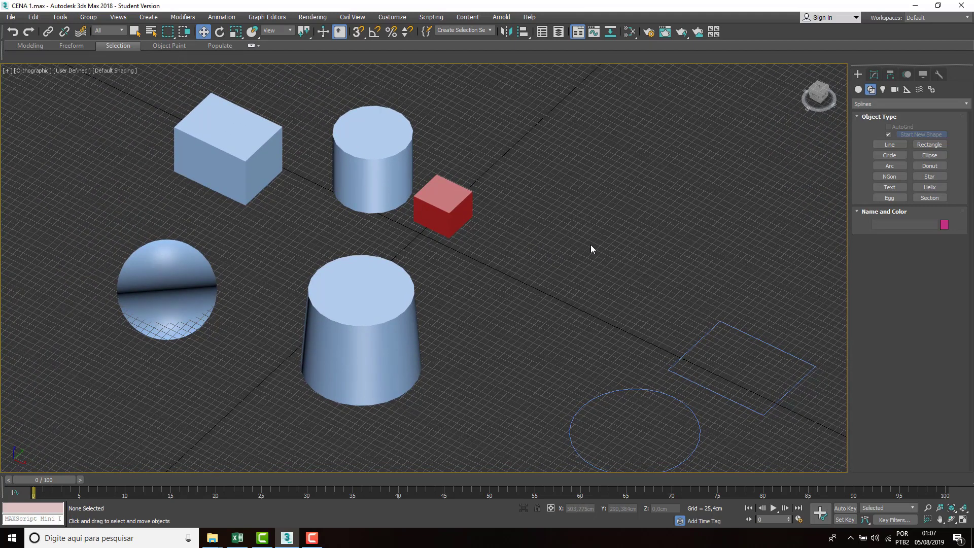
left_click(152, 32)
left_click_drag(177, 18, 380, 75)
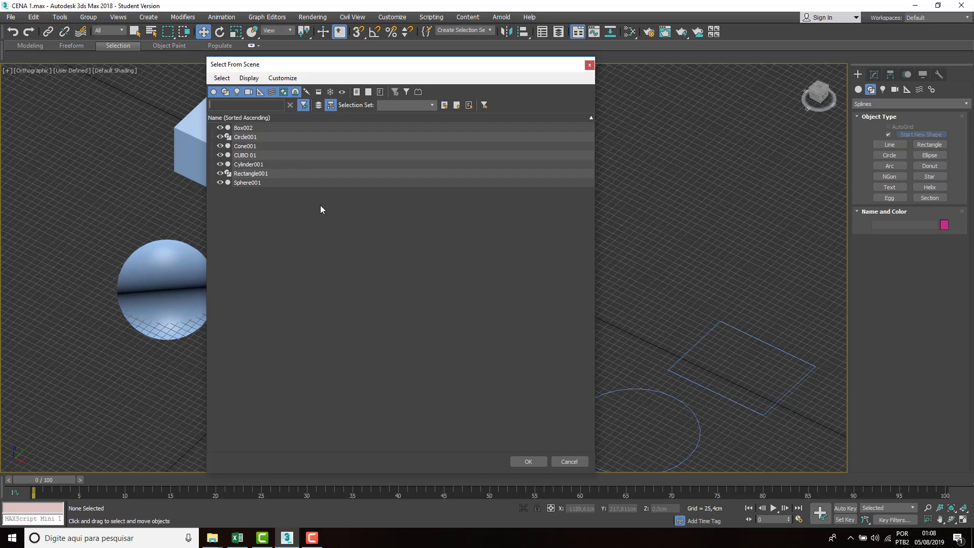
left_click(590, 65)
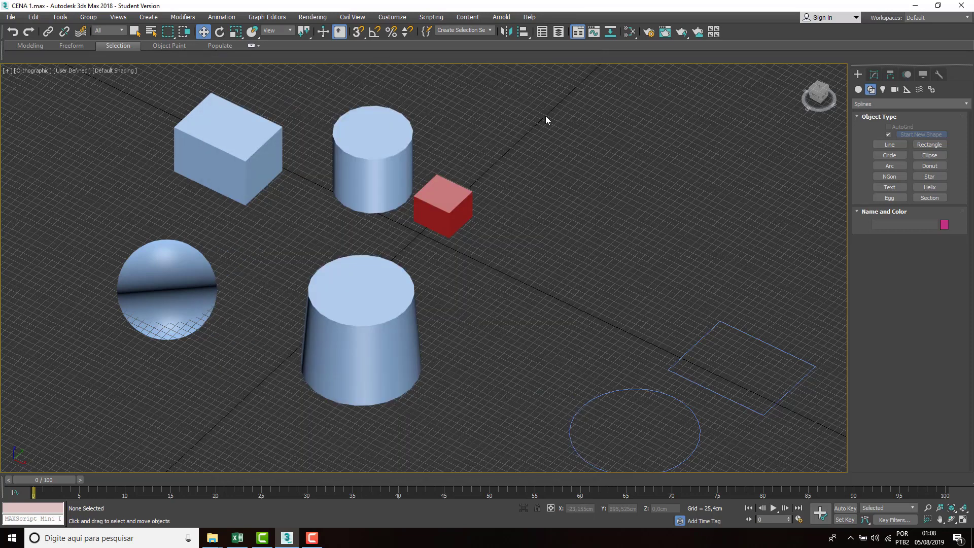
right_click(496, 217)
left_click(151, 32)
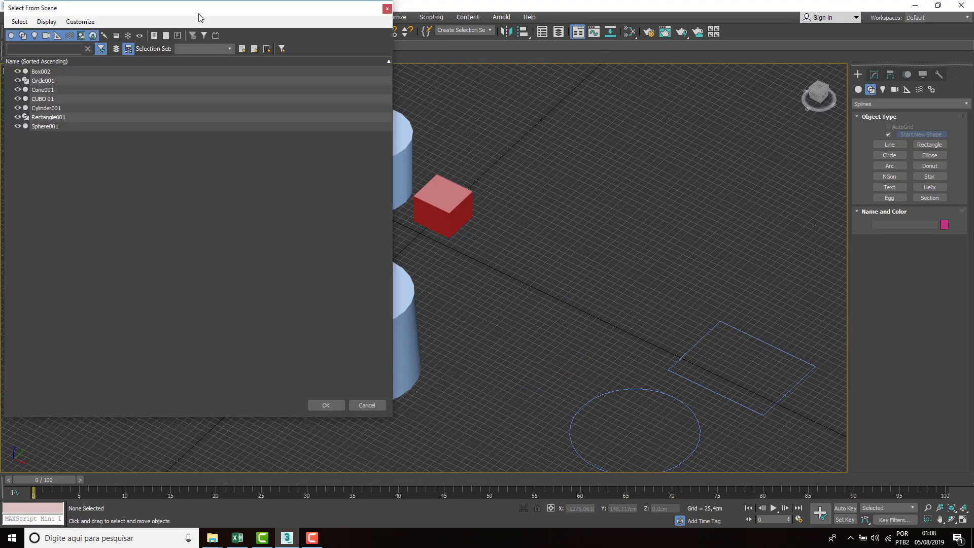
left_click_drag(199, 17, 333, 98)
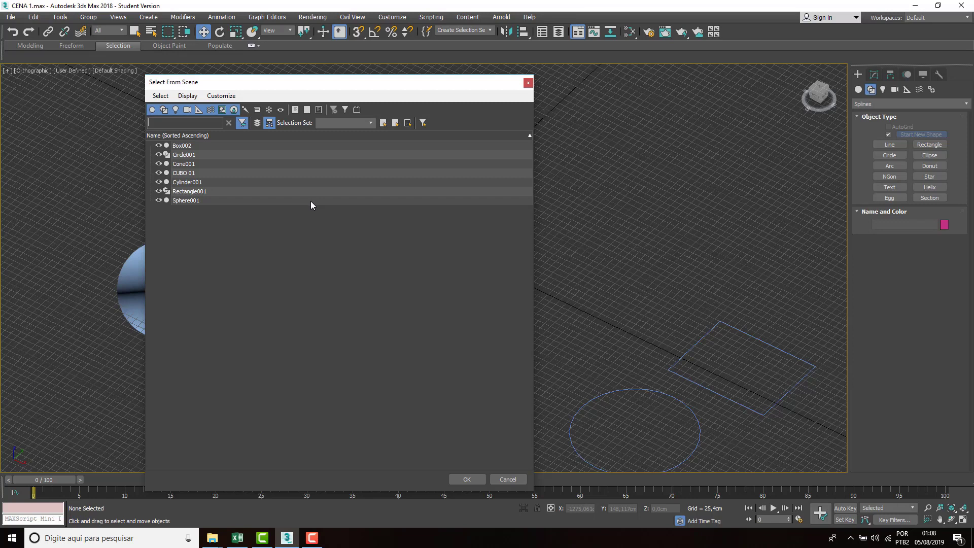
left_click(529, 82)
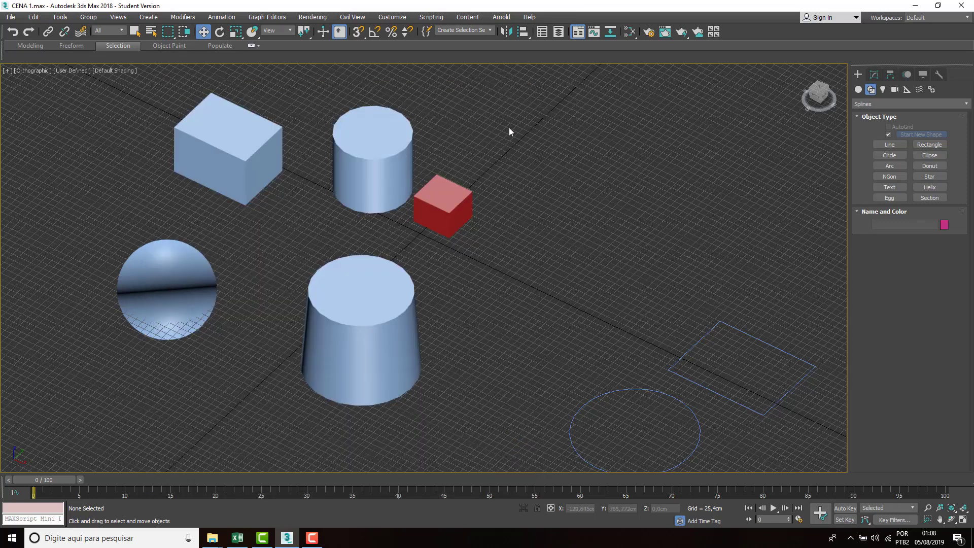
Select the cylinder, the cone and the small red cube together and hide them.
left_click(410, 319)
left_click(508, 351)
left_click_drag(397, 233, 353, 176)
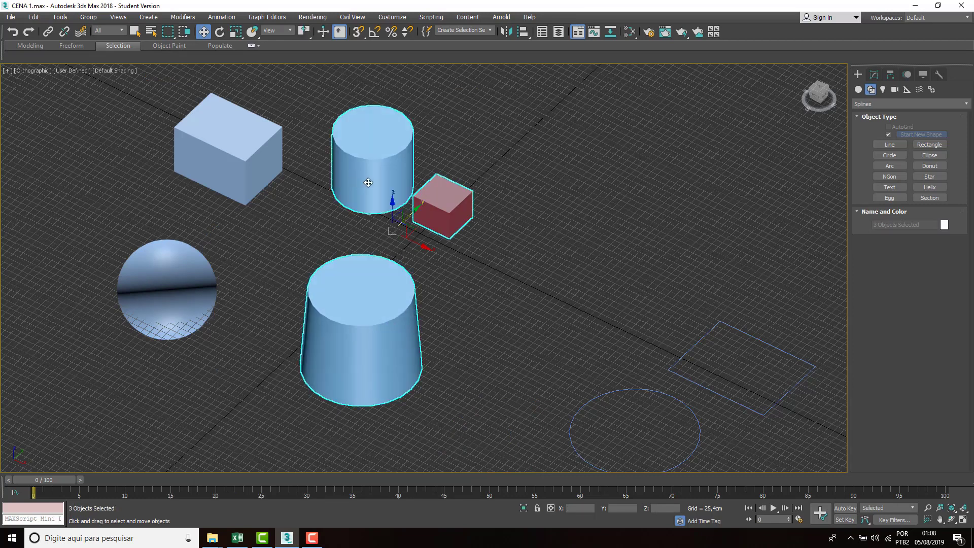
right_click(369, 183)
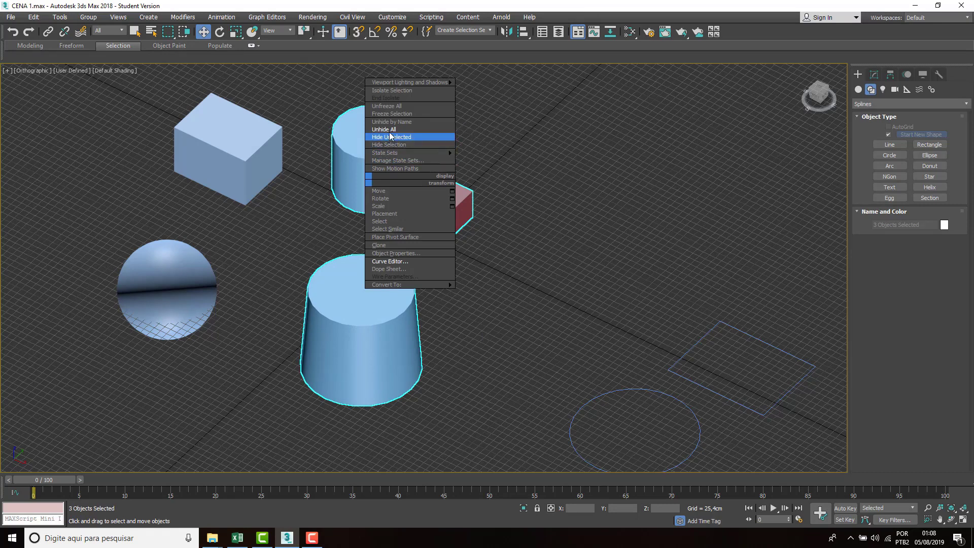
left_click(391, 146)
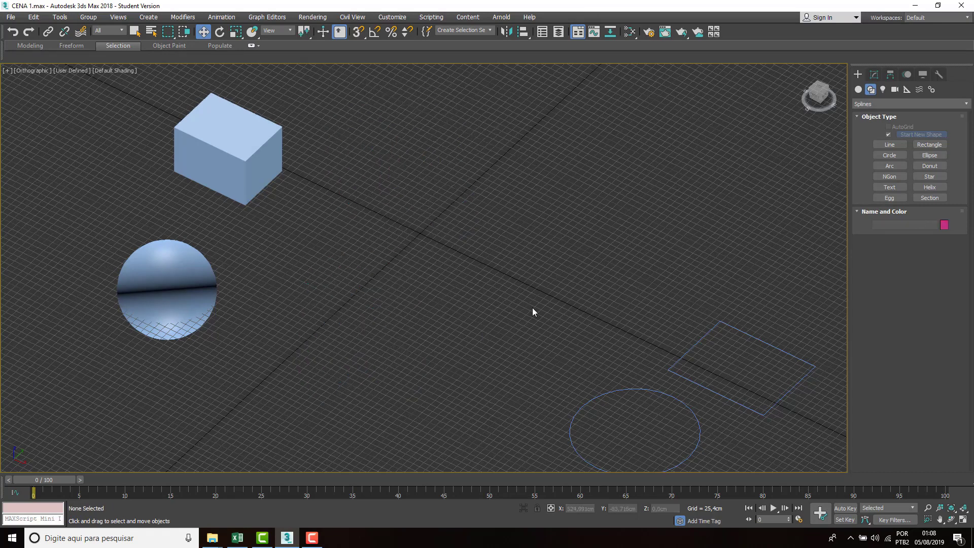
Unhide all hidden objects in the scene.
middle_click_drag(532, 309, 525, 311)
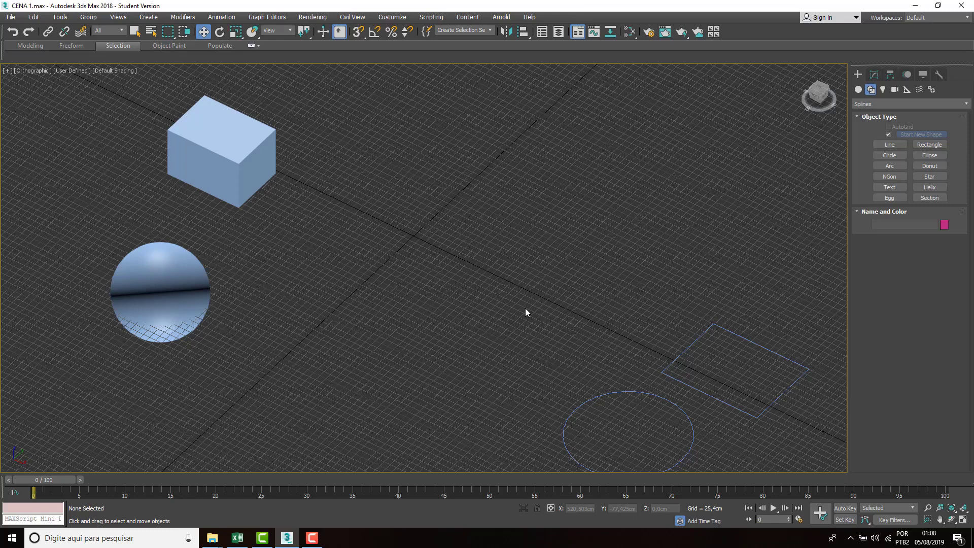
right_click(458, 275)
left_click(475, 239)
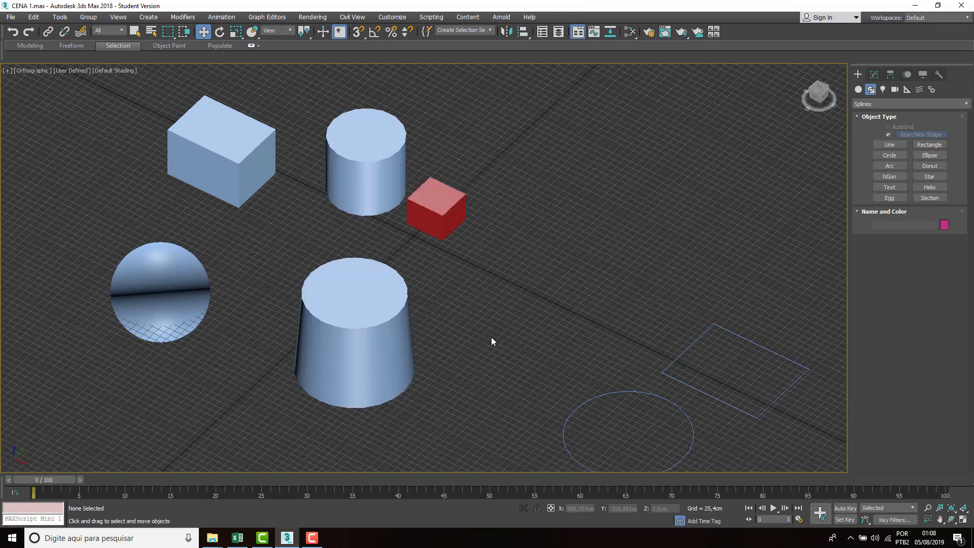
Hide the cylinder, the cone and the small red cube as one selection.
left_click_drag(491, 336, 444, 228)
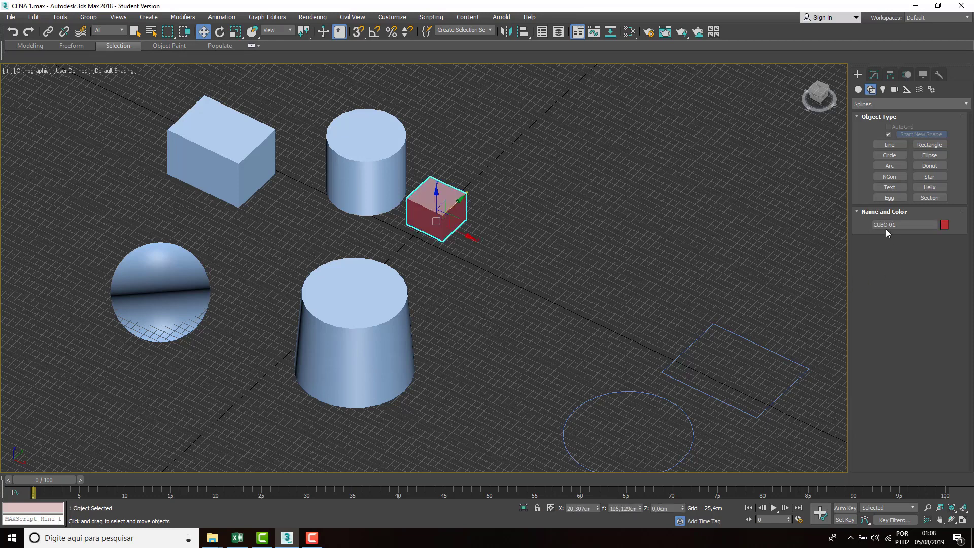
left_click(475, 365)
left_click_drag(351, 178, 346, 165)
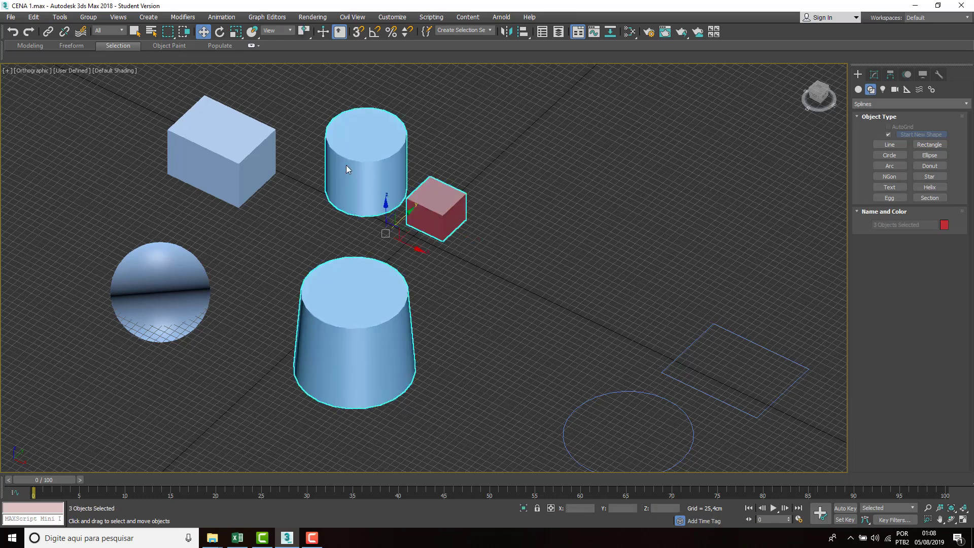
right_click(353, 173)
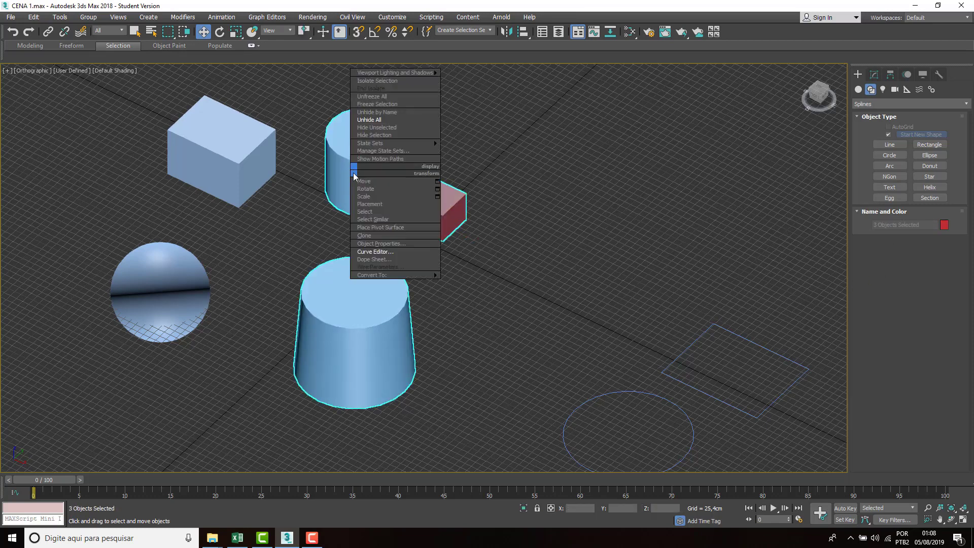
left_click(370, 135)
Unhide only CUBO 01 by name from the list of hidden objects.
middle_click_drag(495, 299, 480, 291)
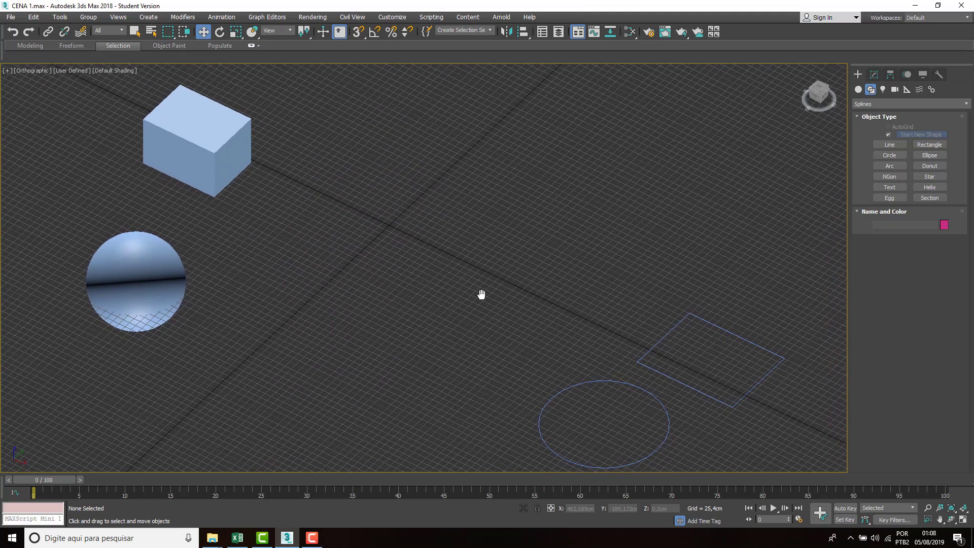
right_click(432, 249)
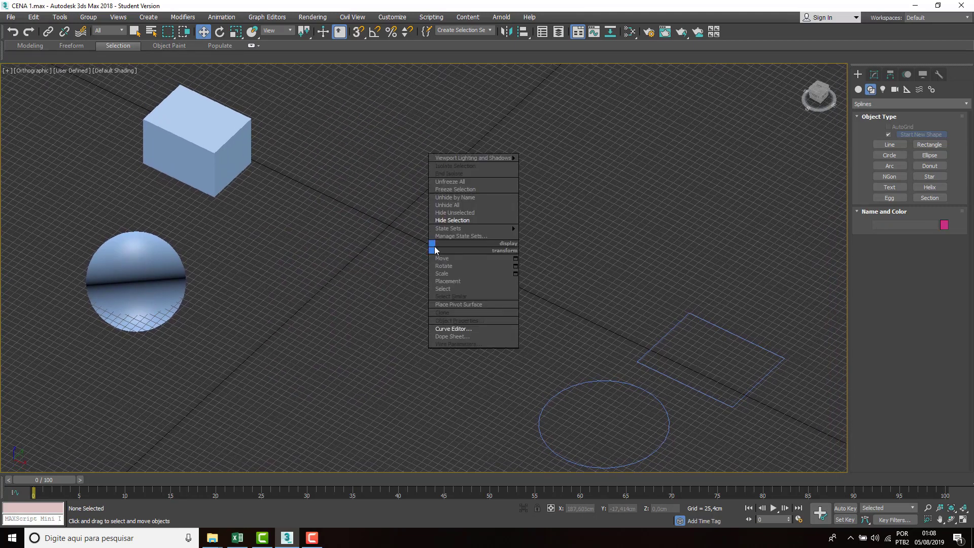
left_click(459, 200)
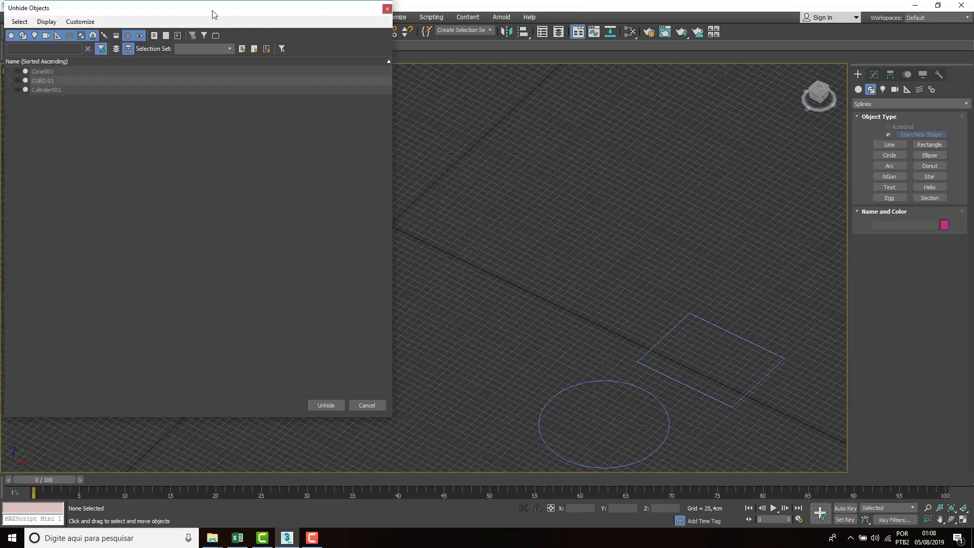
left_click_drag(213, 13, 706, 66)
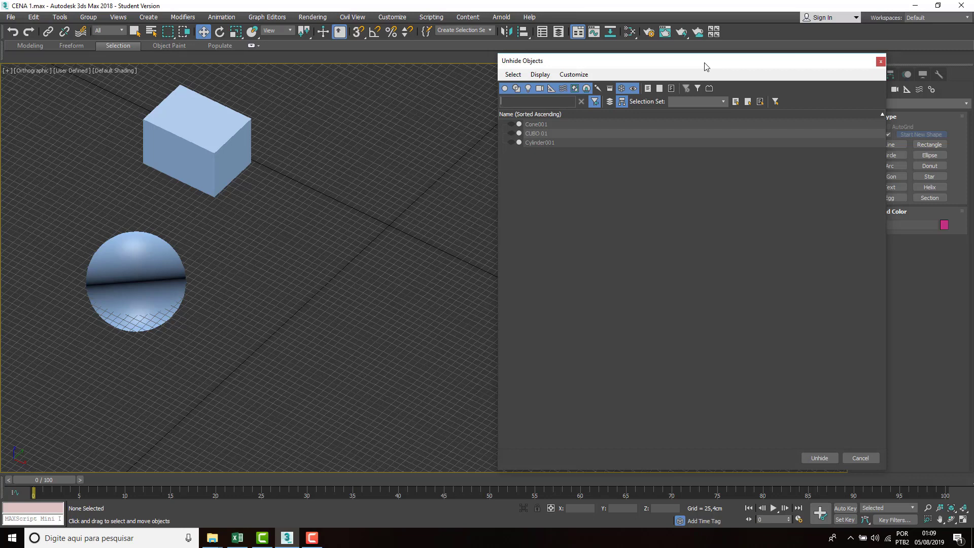
left_click_drag(705, 67, 700, 69)
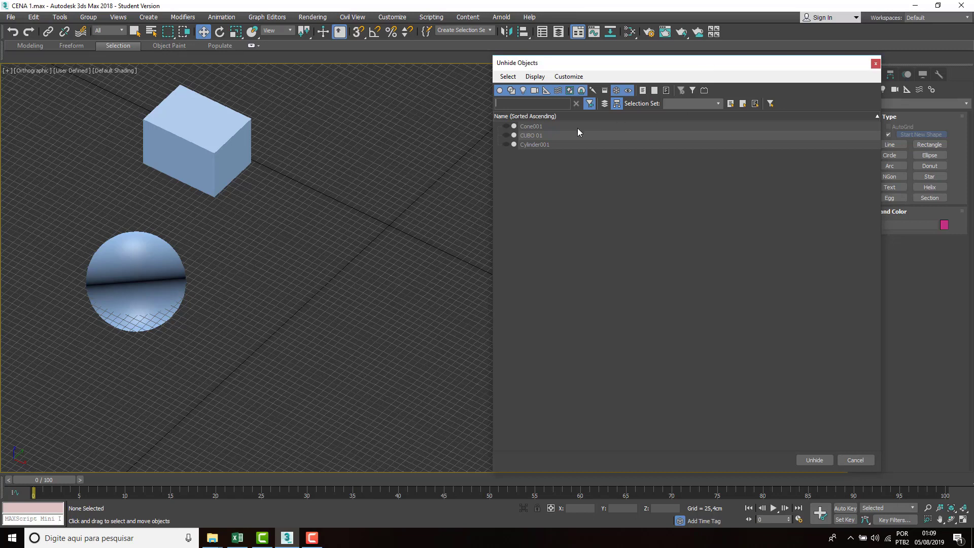
left_click(554, 127)
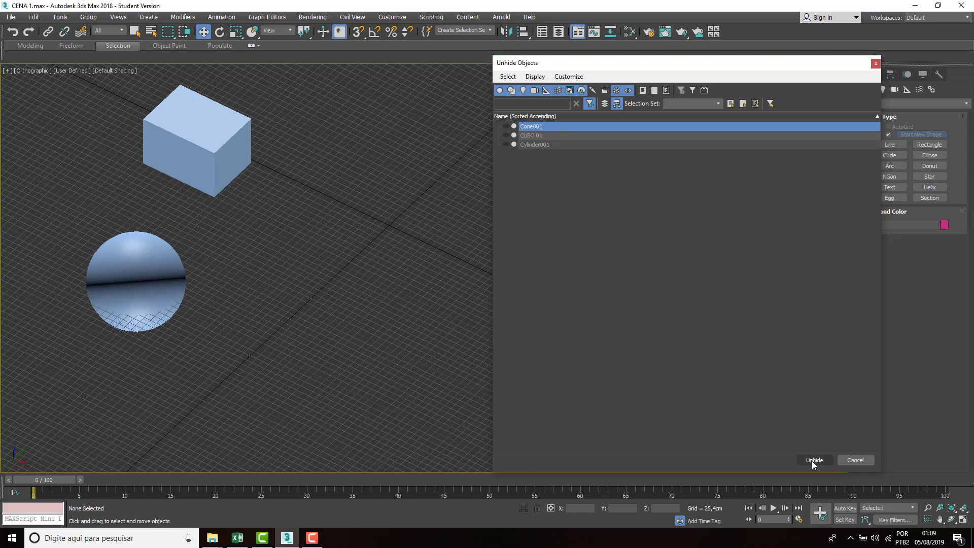
left_click(539, 137)
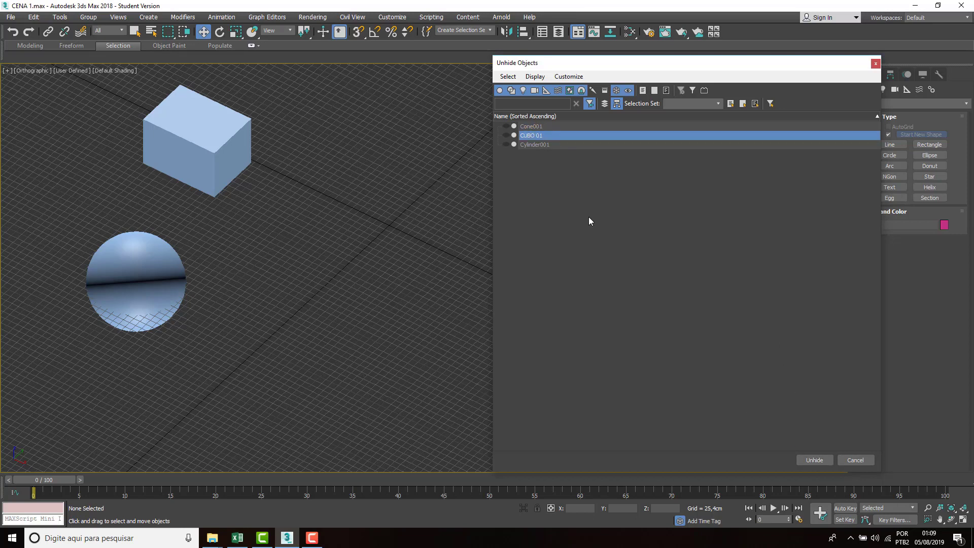
left_click(827, 459)
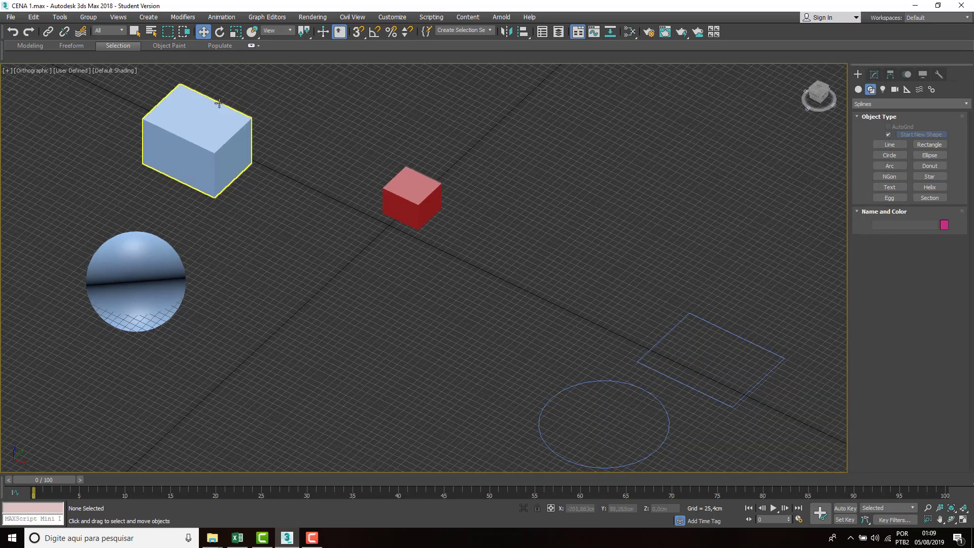
Select CUBO 01 by name from the scene's object list and clear the selection again.
key("h")
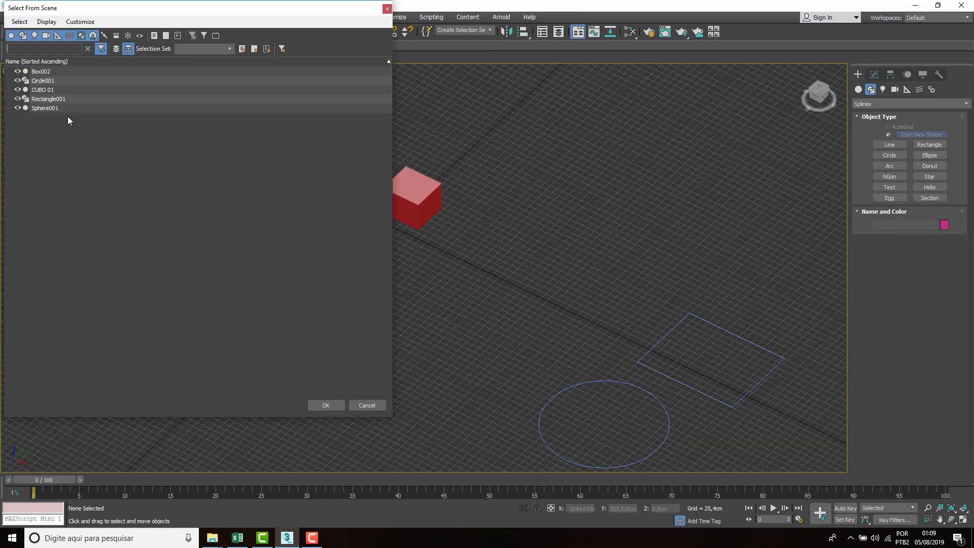
left_click(41, 90)
left_click(326, 406)
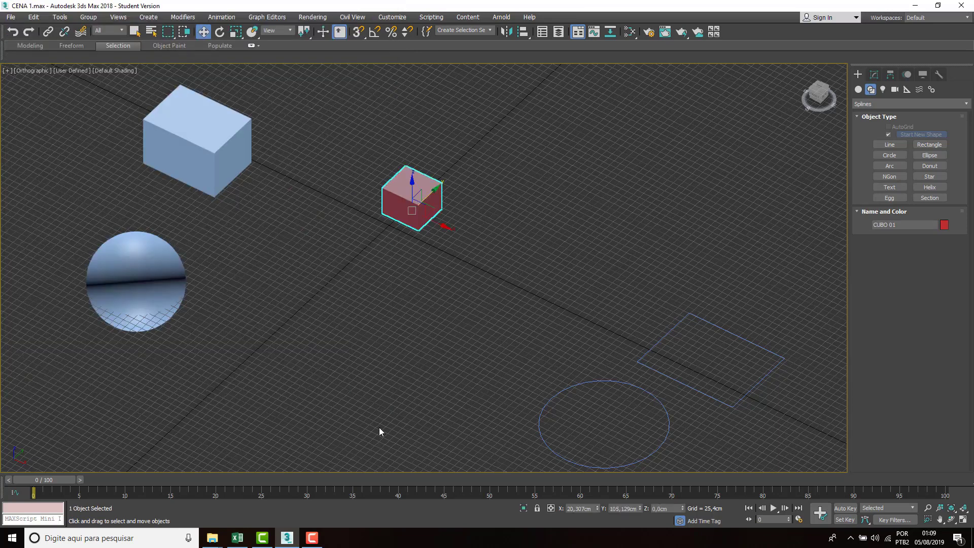
left_click(391, 391)
Unhide Cylinder001 by name, keeping the cone hidden.
right_click(472, 307)
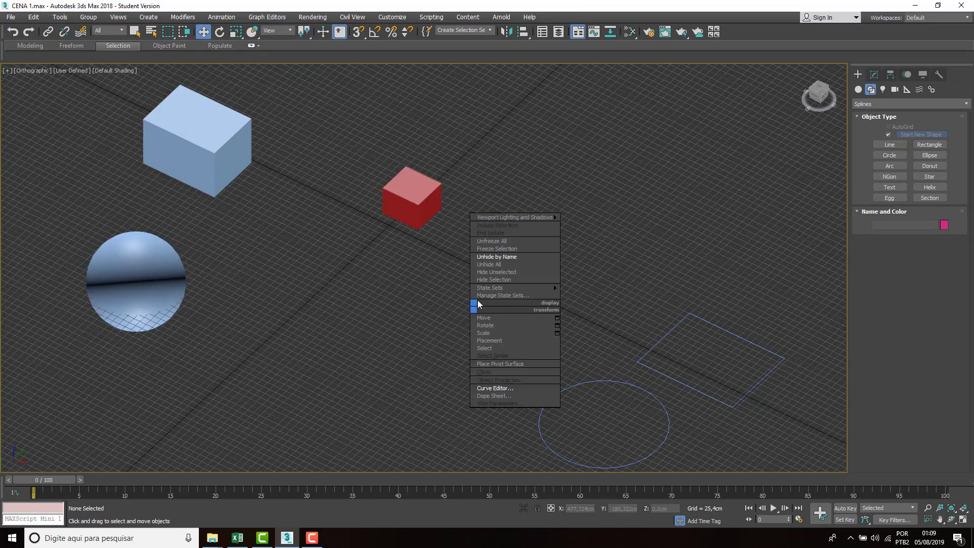
left_click(493, 258)
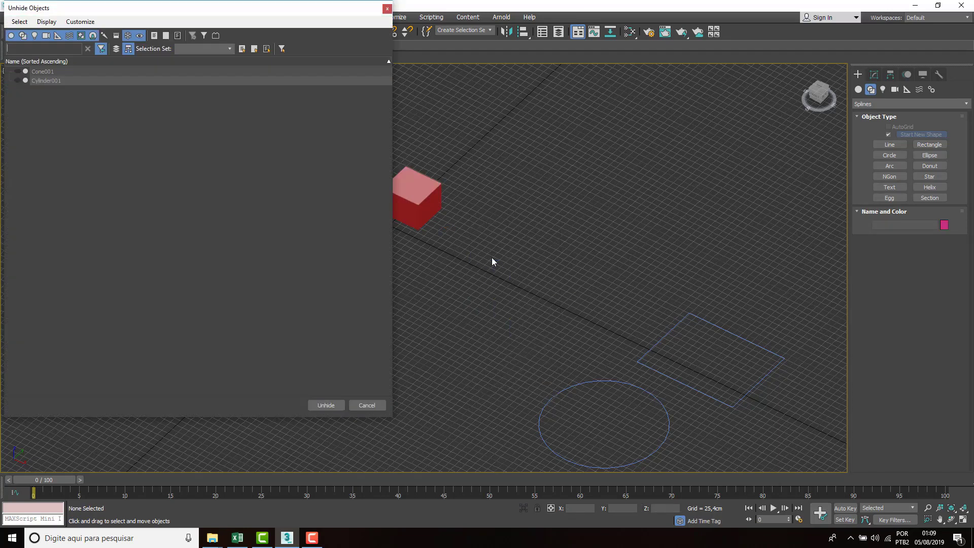
left_click(39, 80)
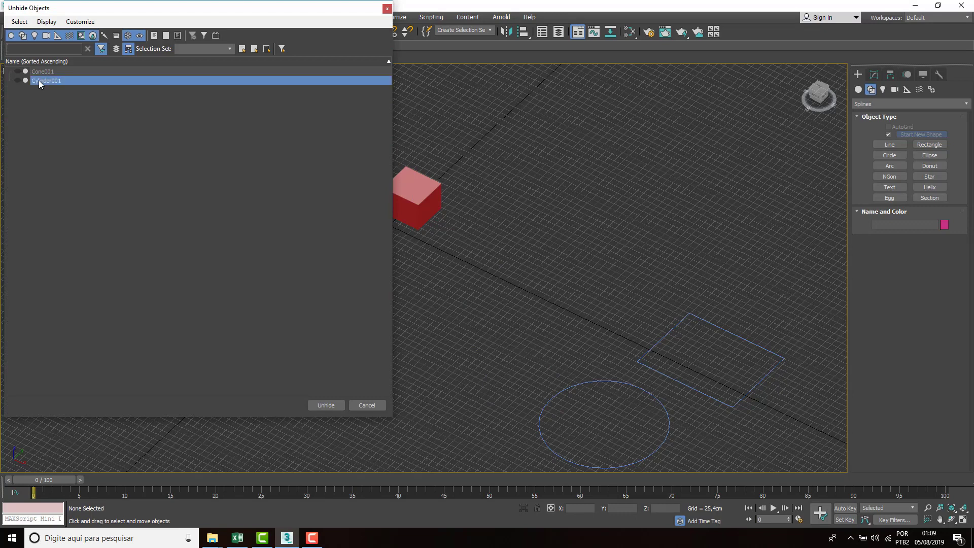
left_click(327, 405)
middle_click_drag(389, 400, 427, 366)
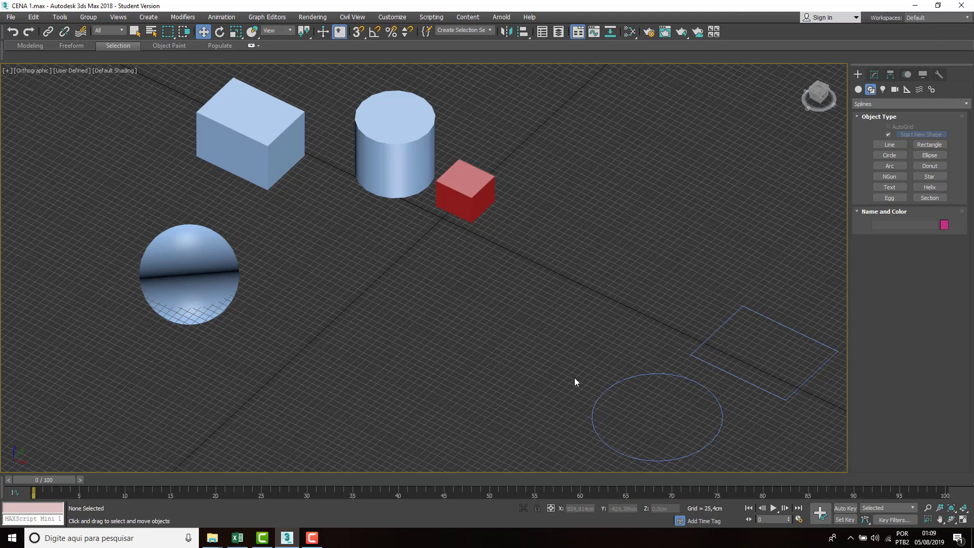
middle_click_drag(546, 344, 511, 341)
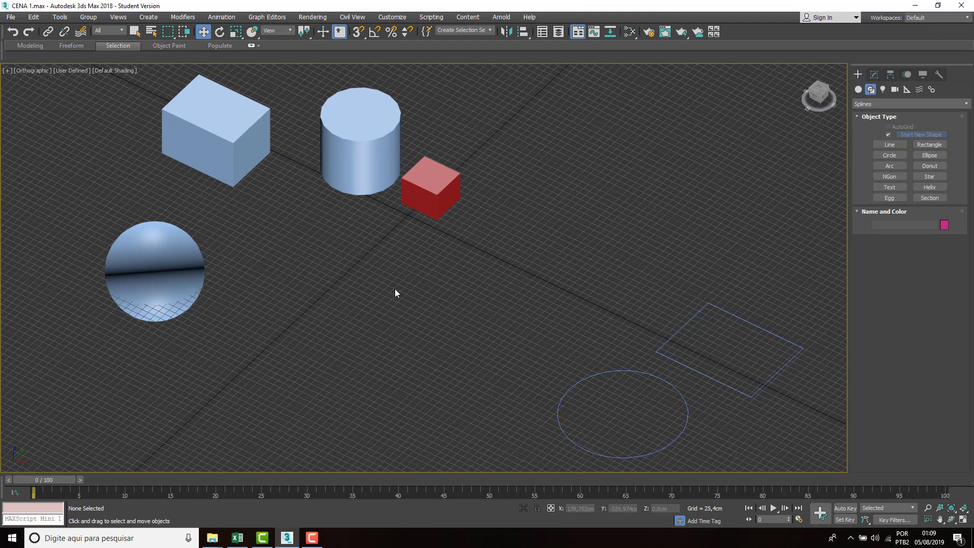
scroll(395, 290, "down", 2)
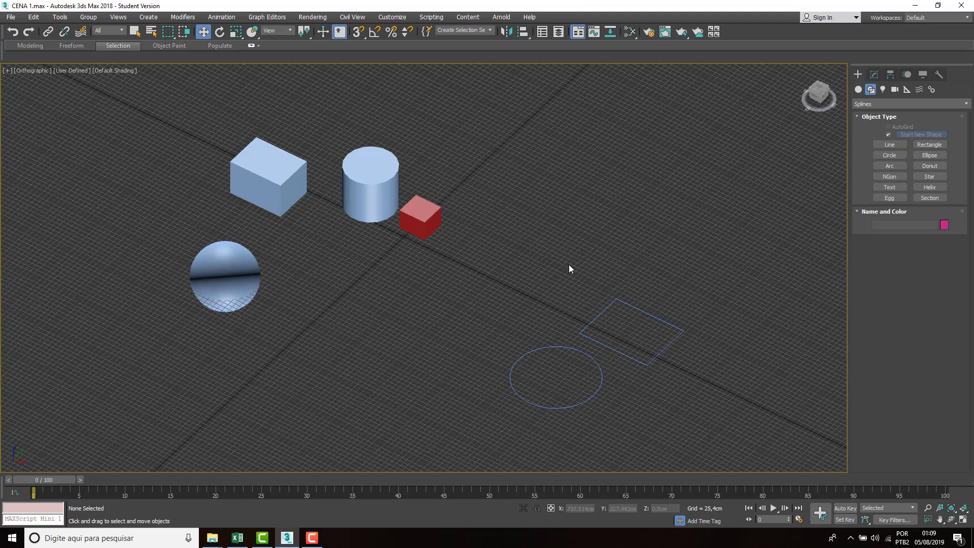
middle_click_drag(330, 355, 450, 346)
middle_click_drag(583, 232, 530, 254)
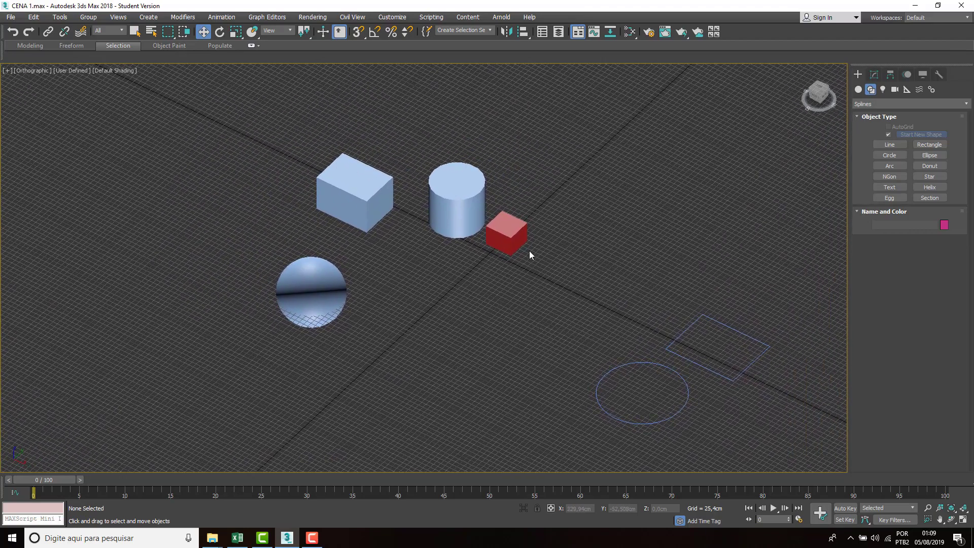
middle_click_drag(650, 355, 528, 318)
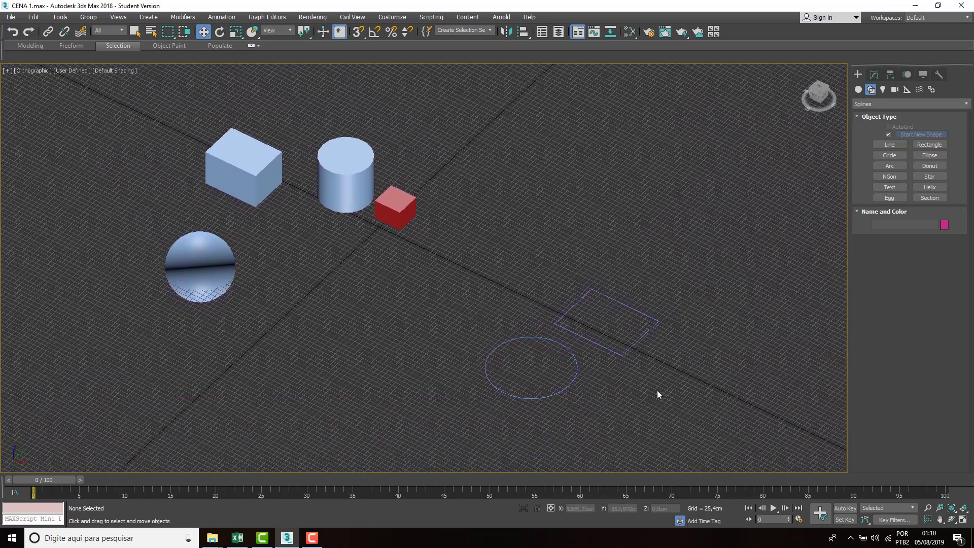
middle_click_drag(388, 337, 435, 357)
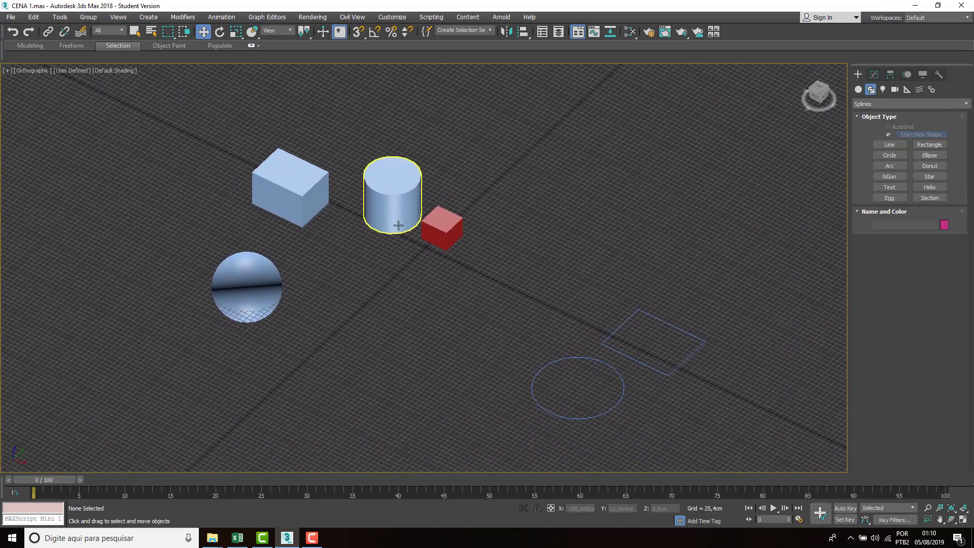
middle_click_drag(496, 279, 439, 269)
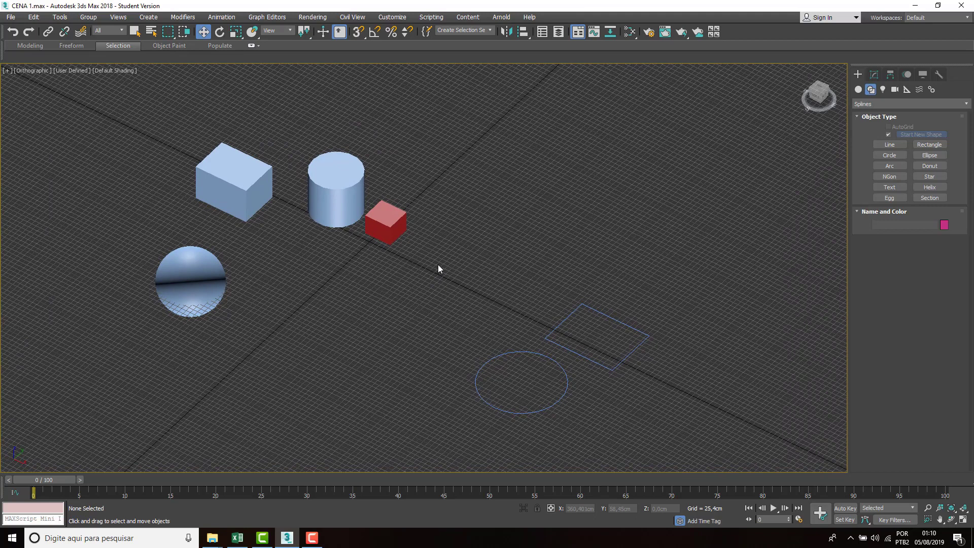
scroll(339, 269, "up", 3)
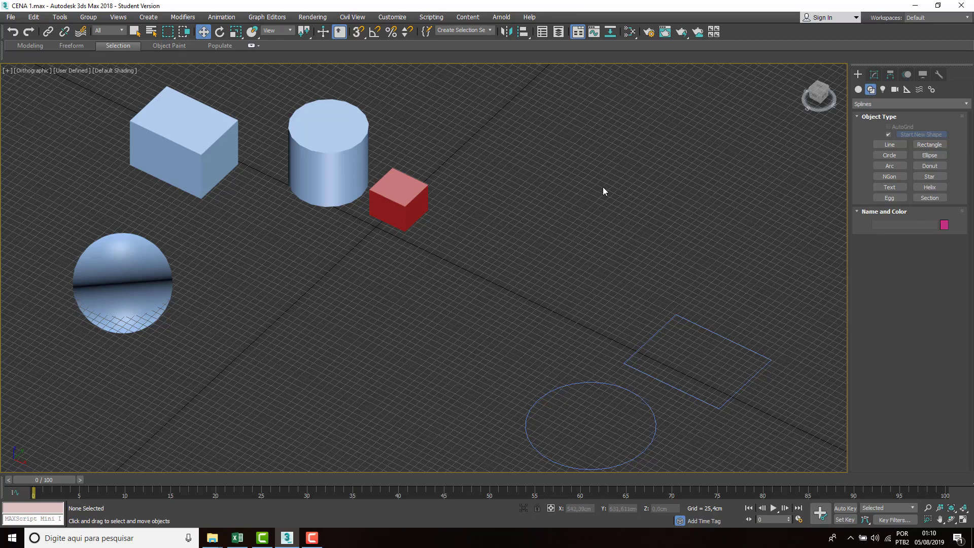
Select the cylinder and compare its Move, Rotate and Scale gizmos.
left_click(220, 32)
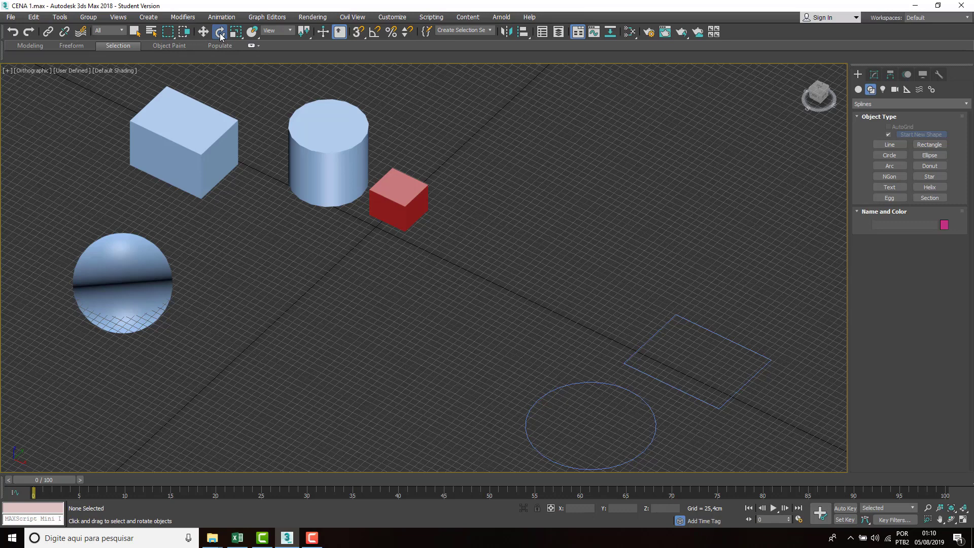
left_click(236, 32)
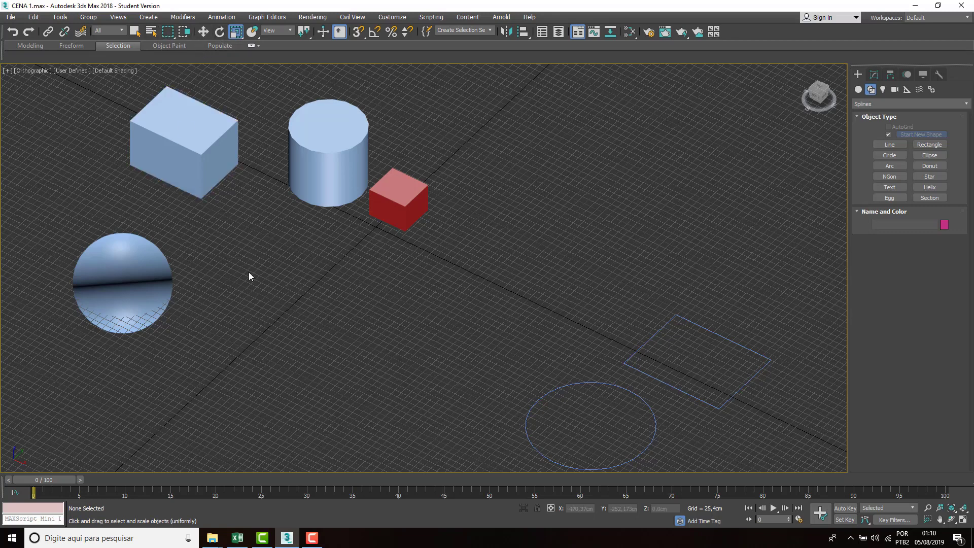
middle_click_drag(287, 262, 318, 289)
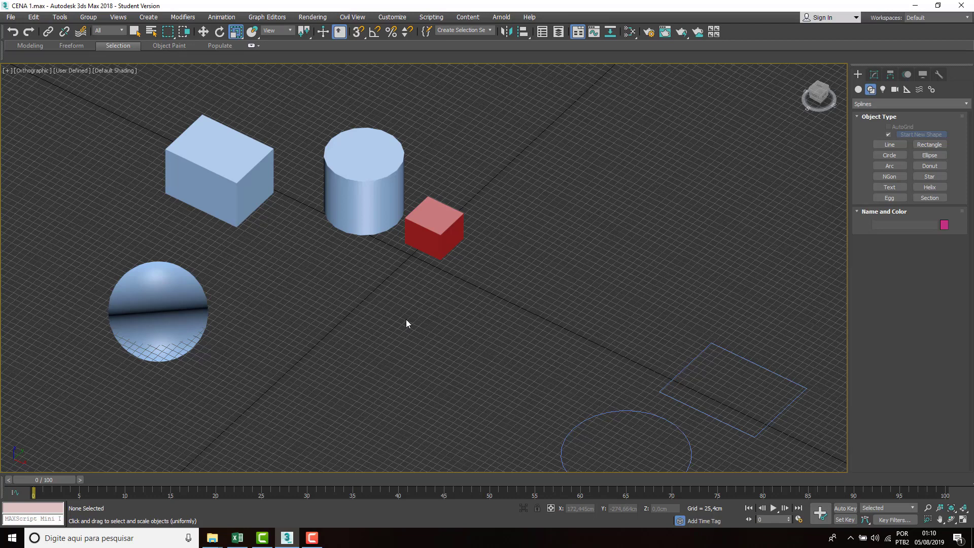
left_click(363, 196)
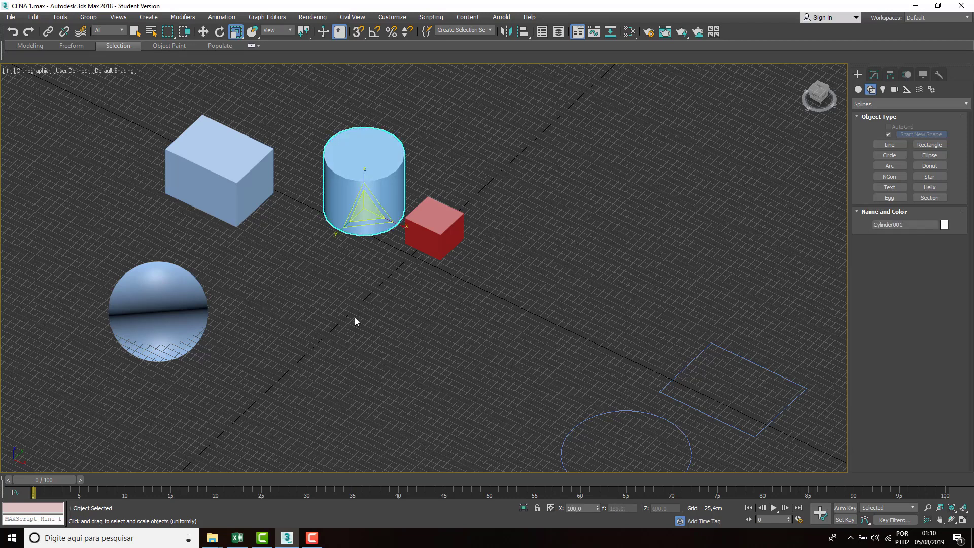
left_click(203, 32)
left_click(219, 31)
left_click(235, 32)
scroll(324, 227, "up", 2)
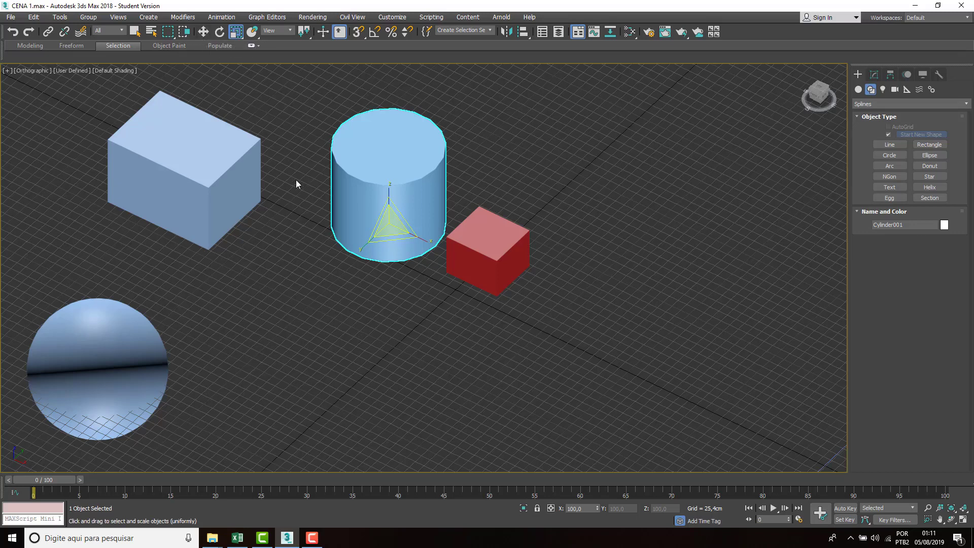
scroll(396, 125, "up", 4)
scroll(355, 244, "down", 2)
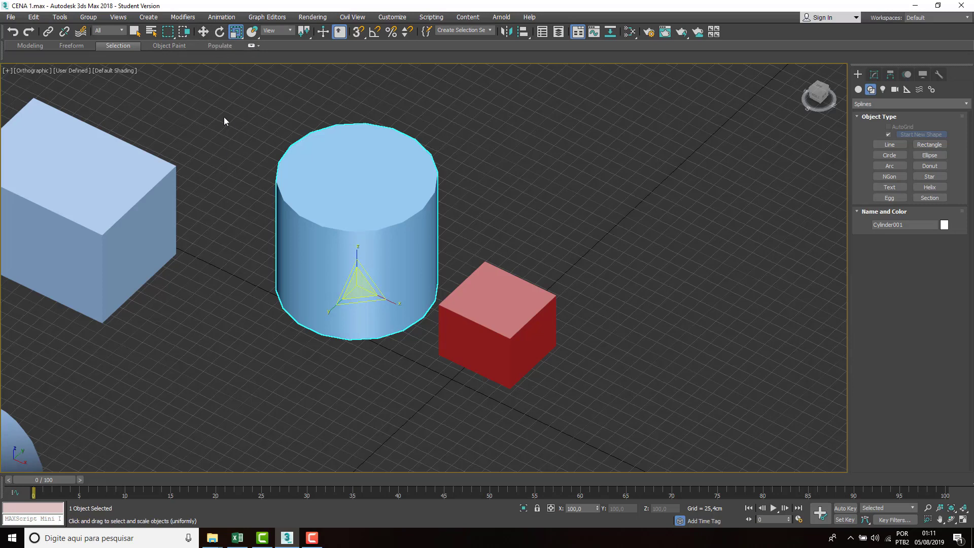
Move the cylinder along its axes with the Move tool to about X -288, Y 68, Z 62 cm.
left_click(204, 34)
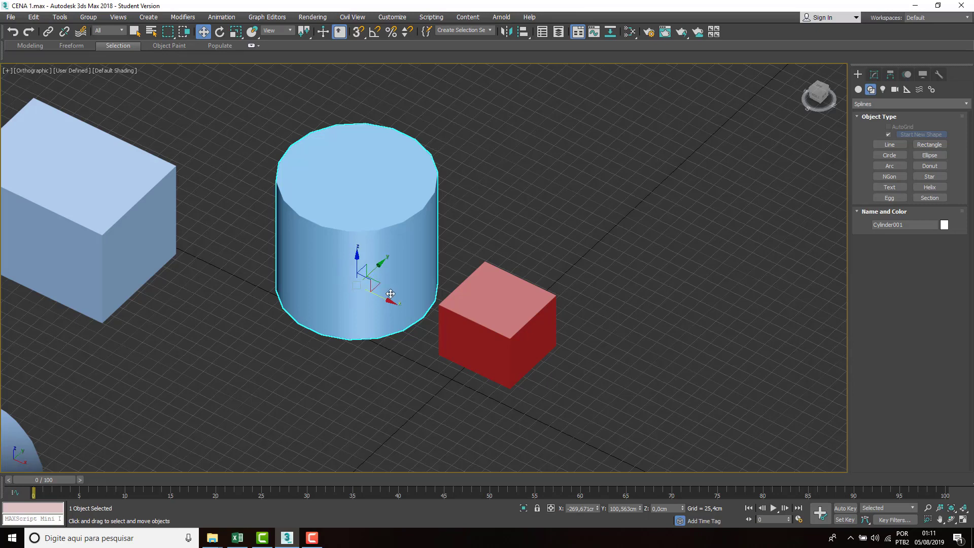
scroll(367, 287, "up", 2)
scroll(414, 282, "down", 2)
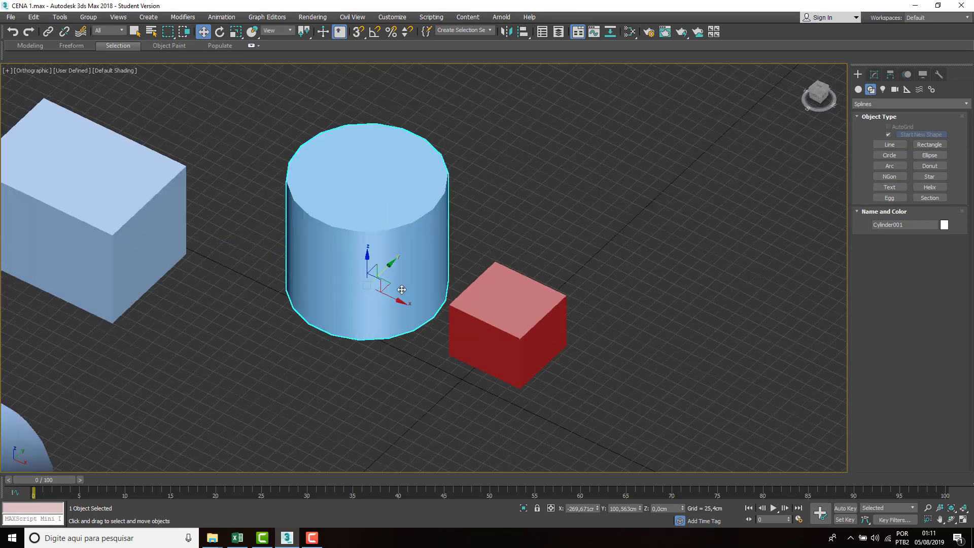
scroll(305, 337, "down", 3)
scroll(312, 340, "up", 3)
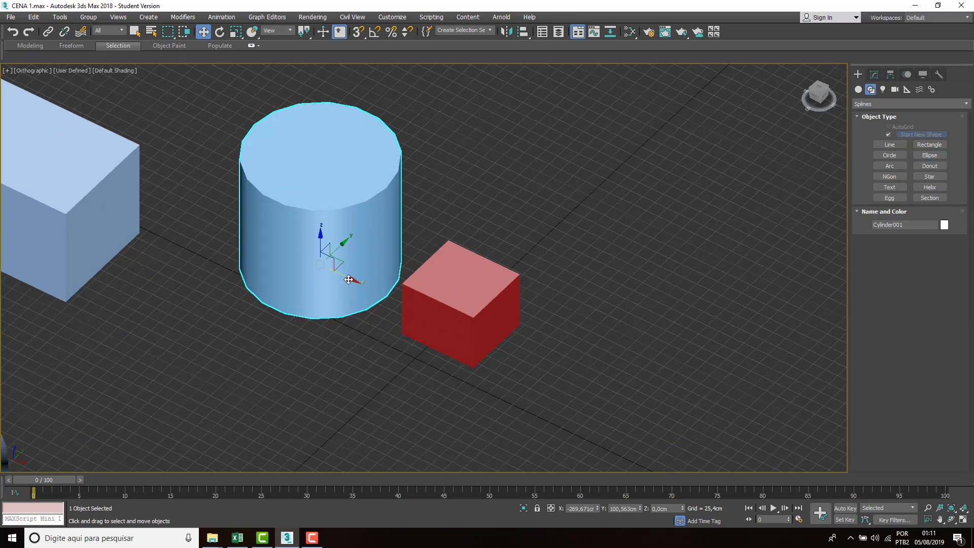
left_click_drag(349, 280, 301, 223)
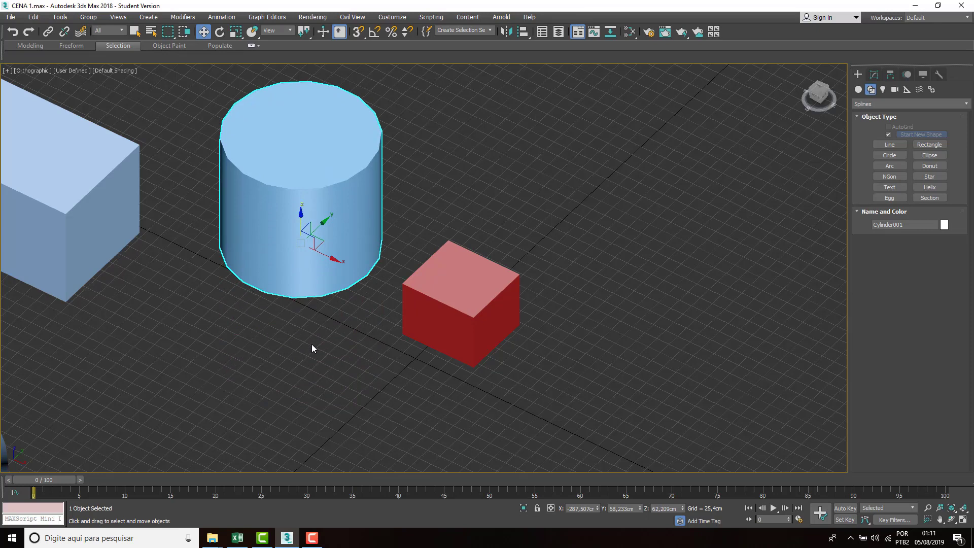
Shift the cylinder along individual axes to about X -285, Y 21, Z 76 cm and clear the selection.
mouse_move(322, 266)
left_mouse_down()
mouse_move(309, 236)
mouse_move(396, 291)
mouse_move(629, 399)
mouse_move(318, 269)
left_mouse_up()
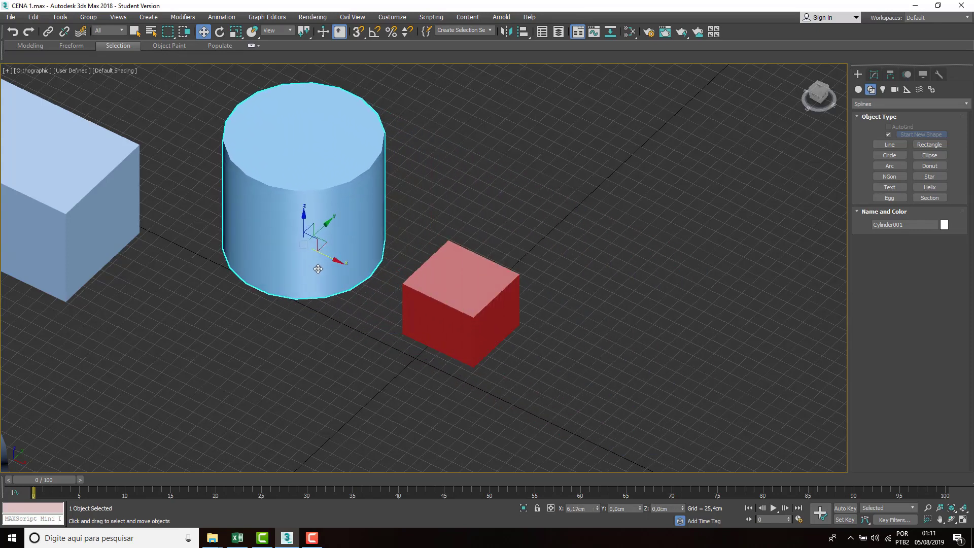
left_click_drag(330, 228, 343, 254)
mouse_move(288, 233)
left_mouse_down()
mouse_move(287, 189)
mouse_move(279, 223)
left_mouse_up()
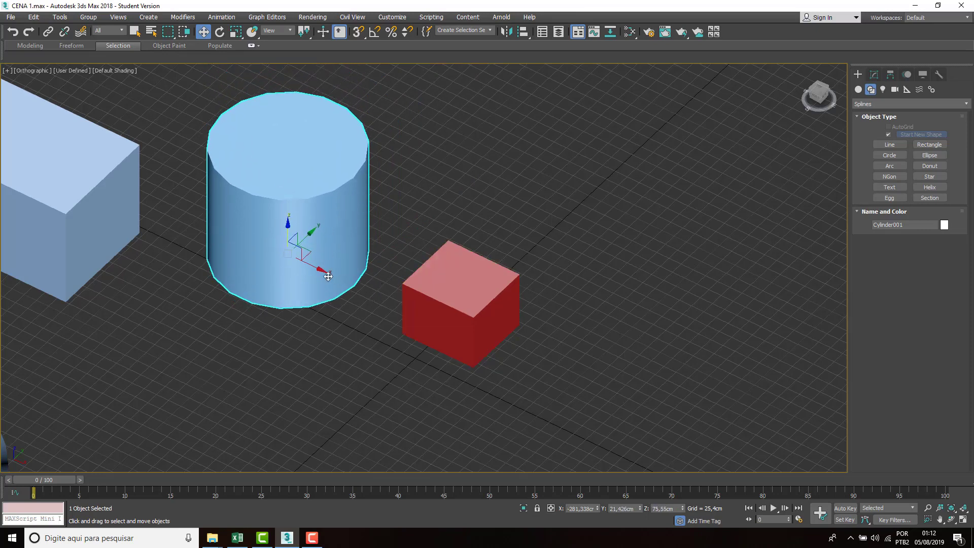
mouse_move(322, 268)
left_mouse_down()
mouse_move(554, 394)
mouse_move(375, 310)
mouse_move(325, 268)
left_mouse_up()
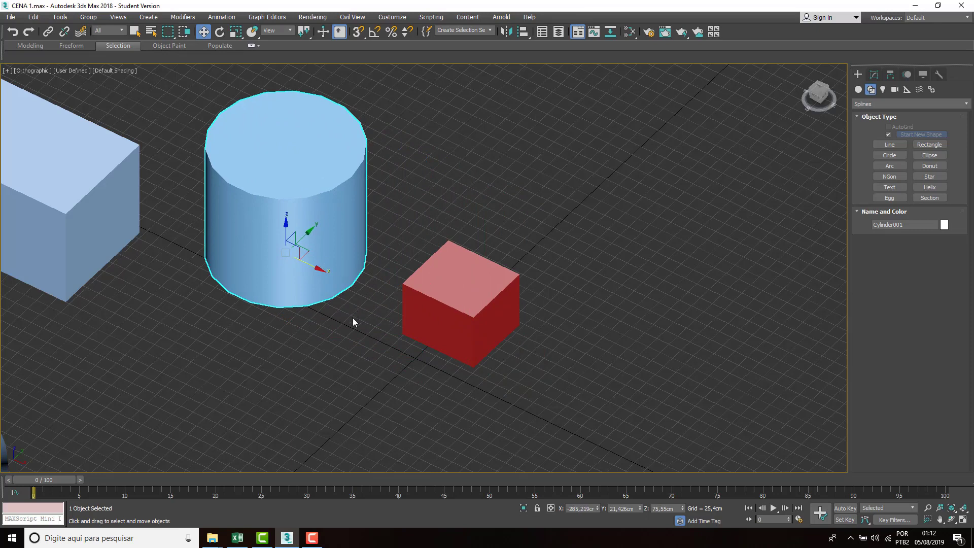
middle_click_drag(345, 309, 381, 325)
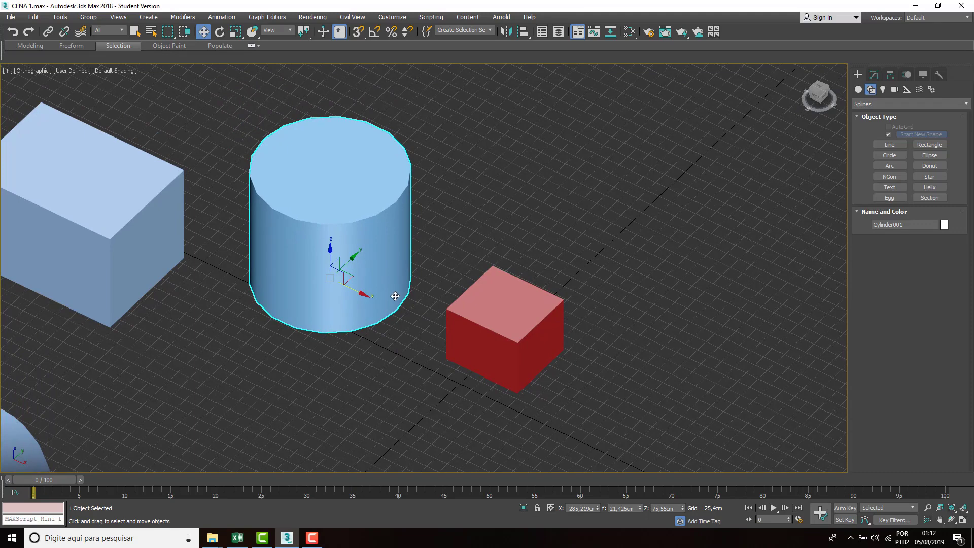
left_click(376, 350)
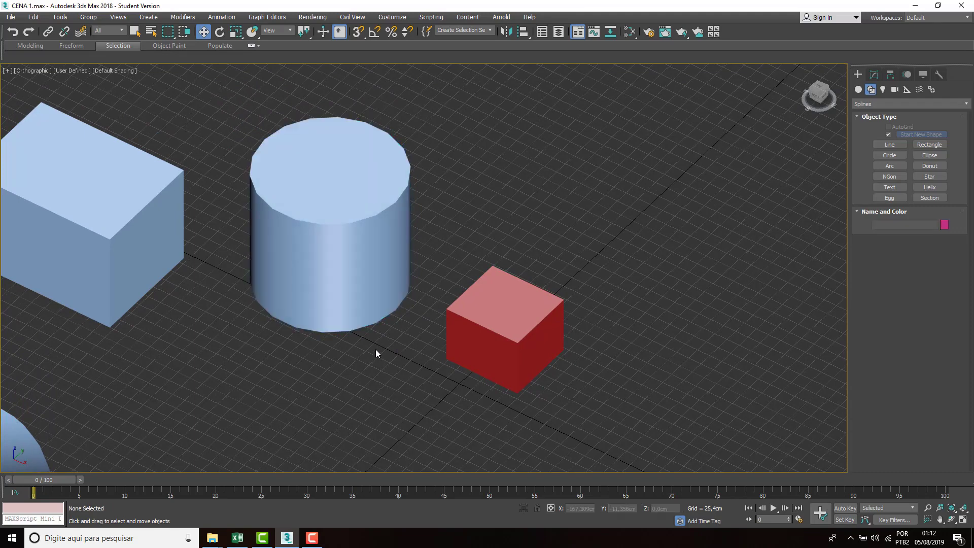
Switch the viewport to the Top view and select the cylinder there.
scroll(313, 293, "down", 2)
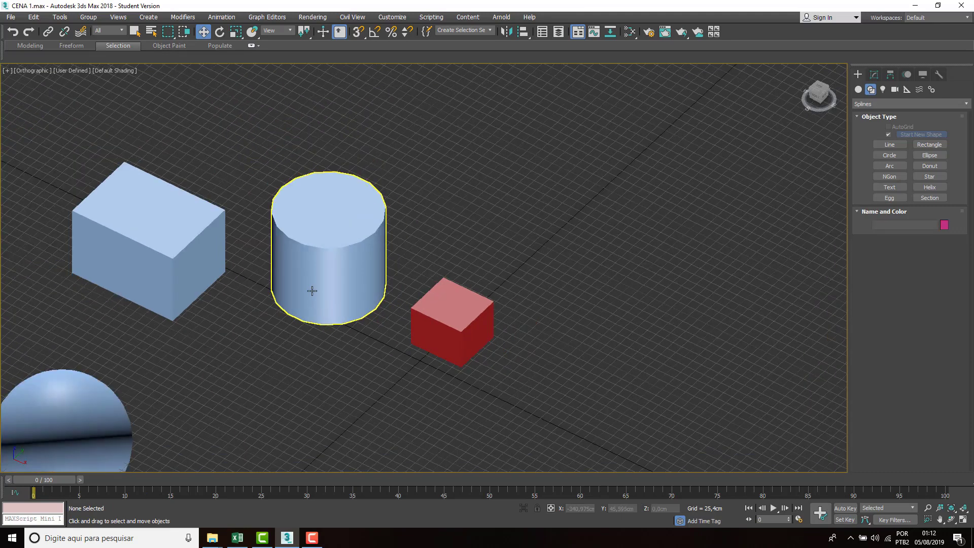
scroll(319, 302, "up", 3)
middle_click_drag(319, 301, 291, 273)
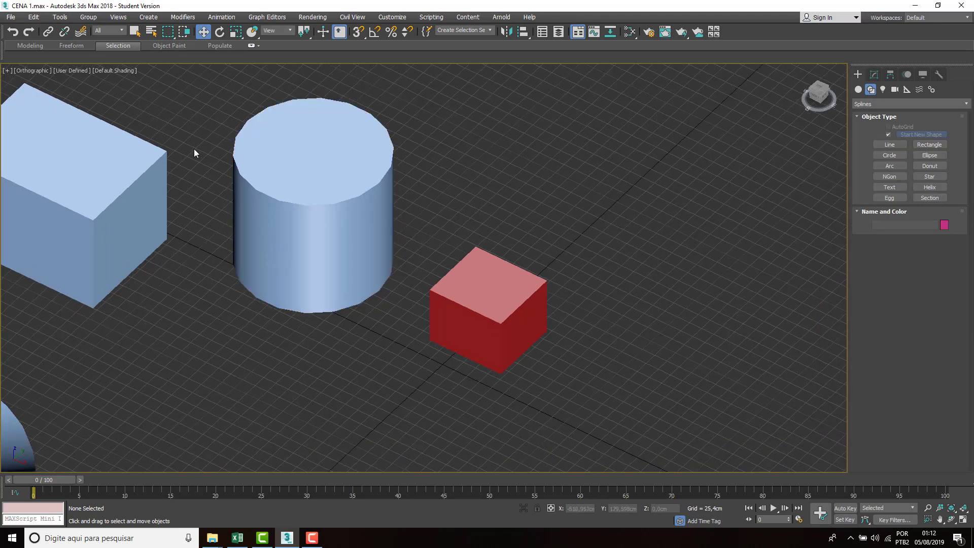
left_click(38, 72)
left_click(96, 131)
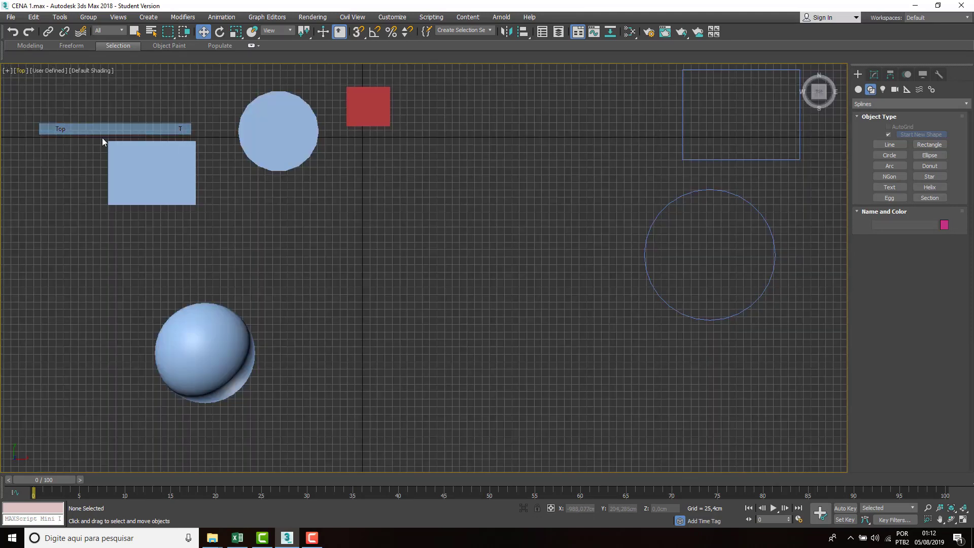
scroll(265, 226, "down", 1)
middle_click_drag(255, 164, 285, 250)
scroll(285, 249, "up", 3)
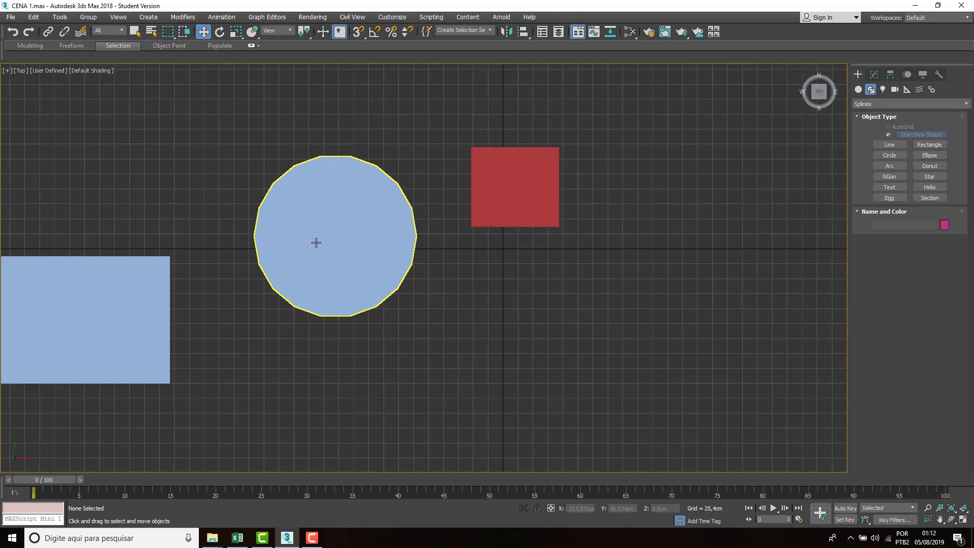
left_click(316, 244)
scroll(229, 212, "up", 1)
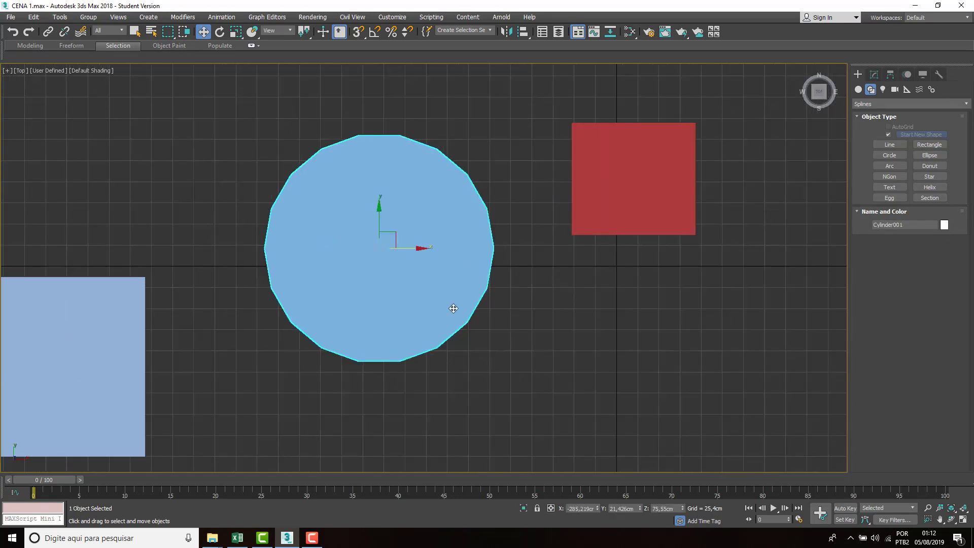
Move the cylinder along X, along Y and in the XY plane to about X -290, Y 23 cm, finishing in an orbited view.
left_click_drag(415, 251, 522, 274)
left_click_drag(451, 209, 436, 232)
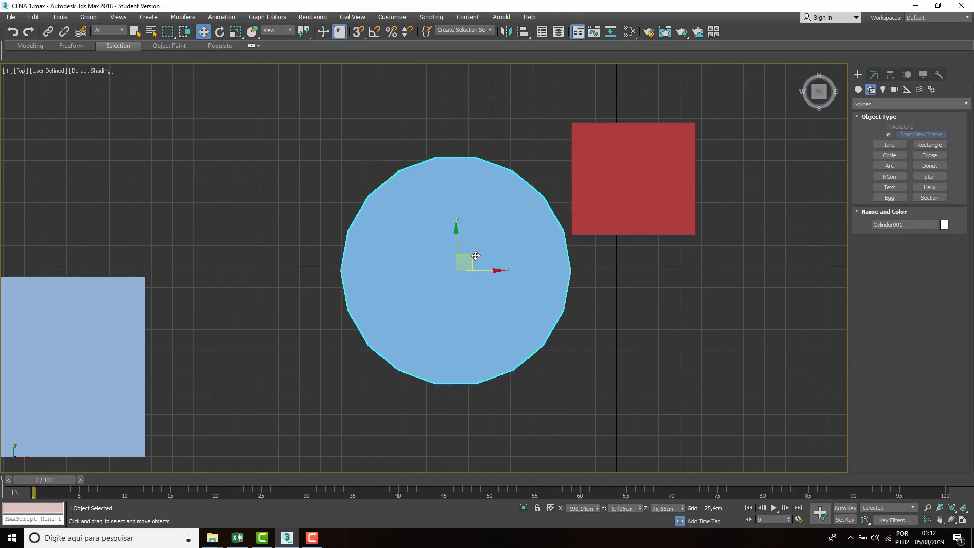
left_click_drag(474, 257, 384, 240)
middle_click_drag(444, 313, 394, 264, "alt")
left_click(382, 421)
left_click(379, 330)
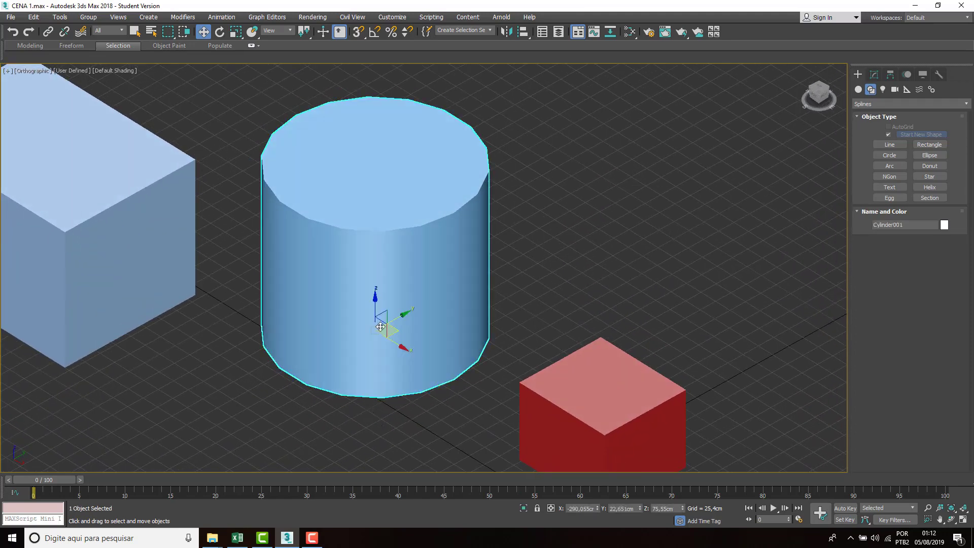
Move the cylinder in the XZ plane to about X -240, Z 64 cm.
scroll(427, 351, "up", 4)
scroll(447, 305, "up", 3)
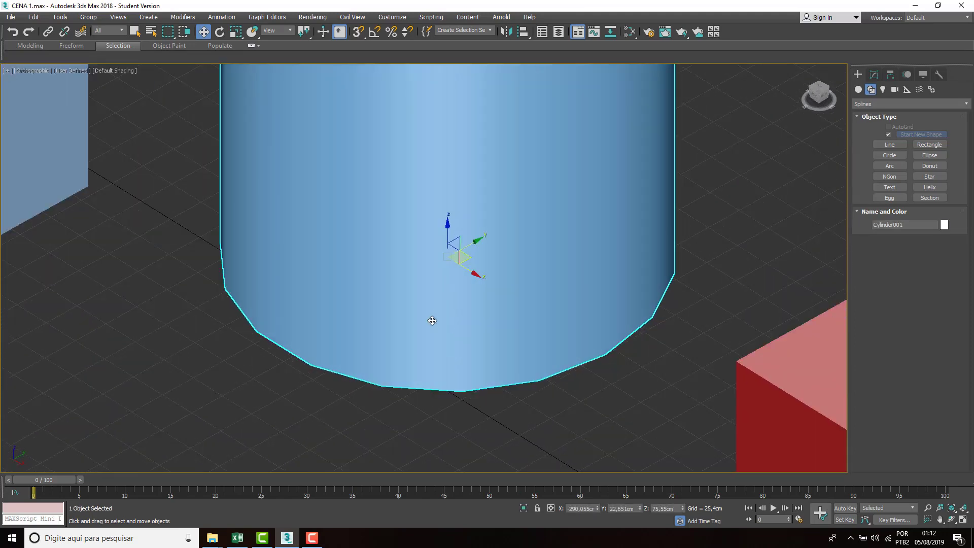
middle_click_drag(429, 321, 455, 310, "alt")
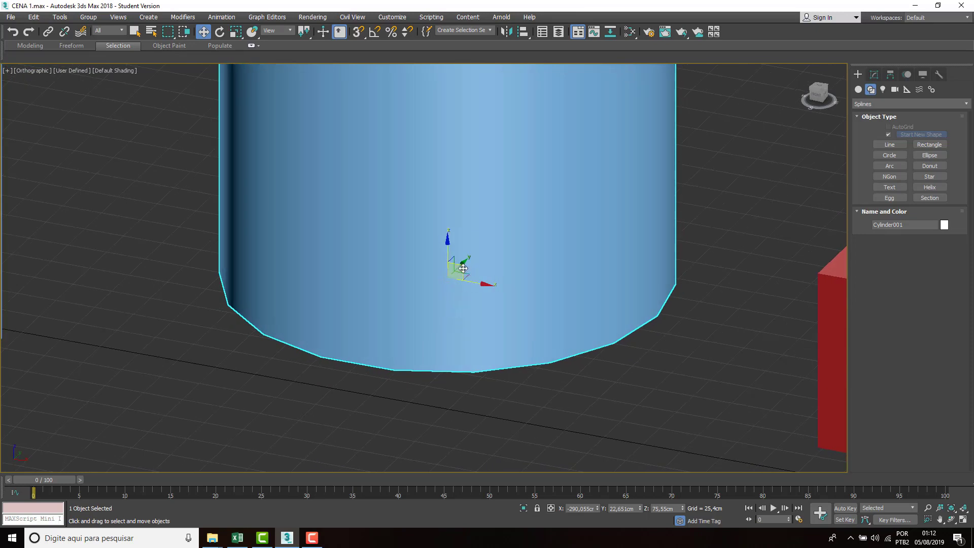
left_click_drag(464, 268, 538, 299)
mouse_move(538, 300)
middle_mouse_down("alt")
mouse_move(579, 327)
mouse_move(489, 335)
mouse_move(534, 308)
middle_mouse_up("alt")
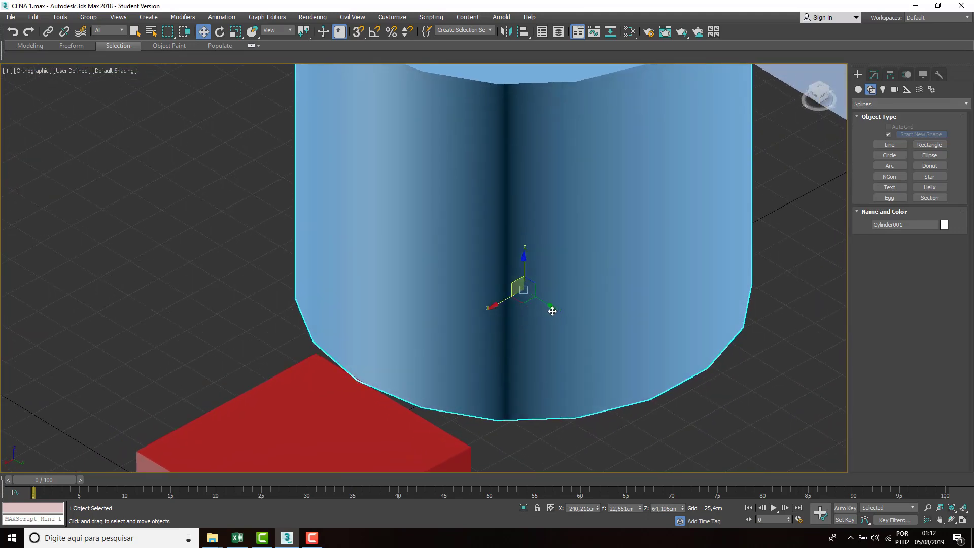
Move the cylinder in the YZ plane to about Y 112, Z 125 cm.
left_click_drag(536, 286, 639, 265)
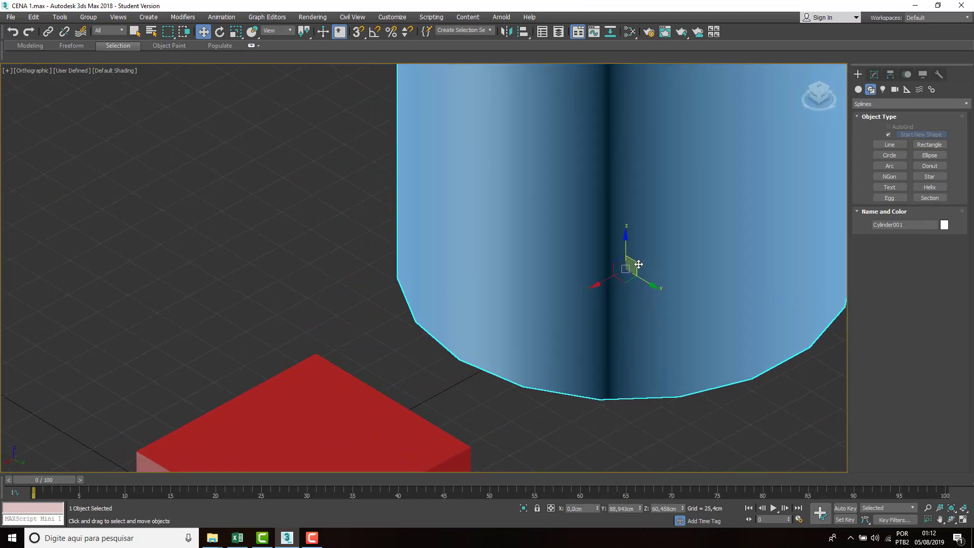
scroll(301, 321, "down", 5)
middle_click_drag(319, 302, 380, 318, "alt")
scroll(421, 282, "down", 4)
scroll(498, 252, "up", 6)
scroll(424, 323, "down", 2)
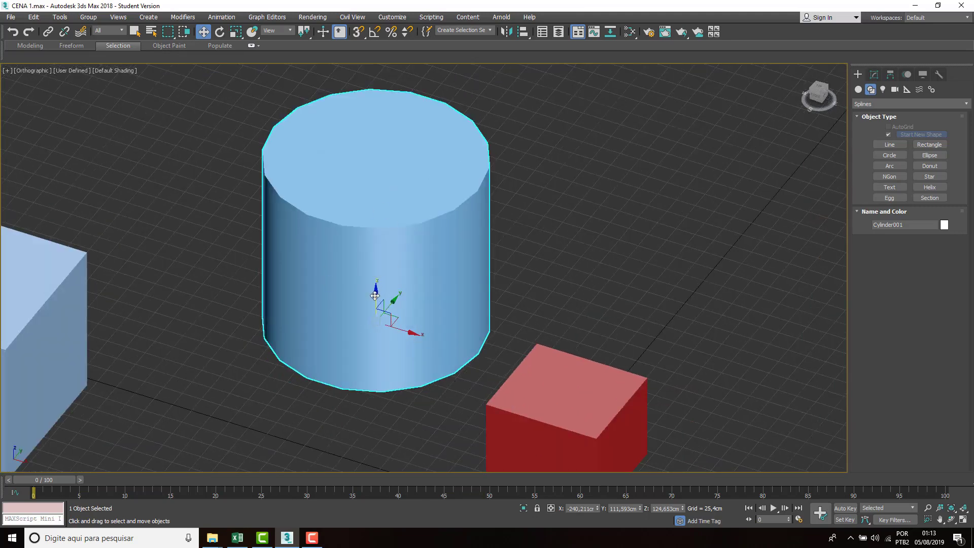
scroll(368, 298, "up", 2)
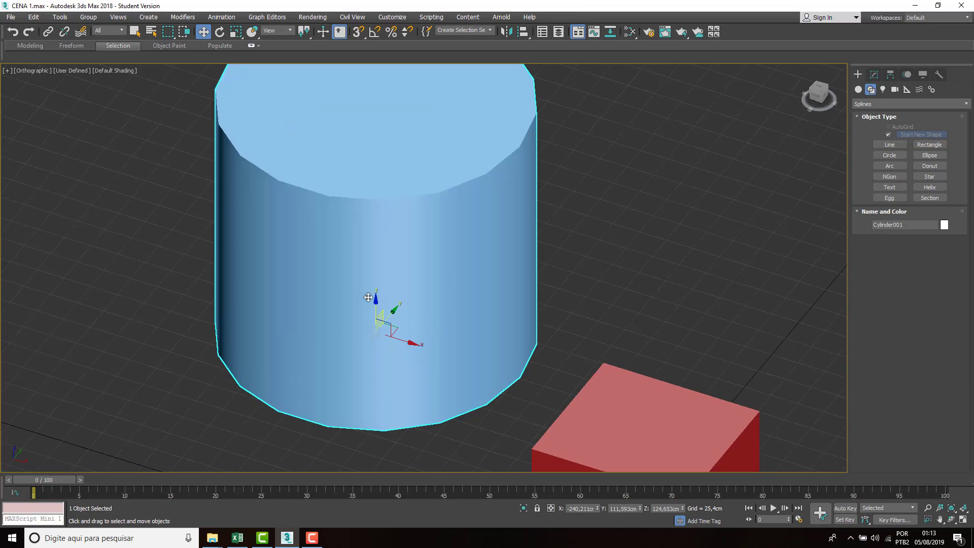
Rotate the cylinder about its Y, Z and X axes in turn, to about X 3.8, Y 0.7, Z 9.1 degrees.
left_click(220, 31)
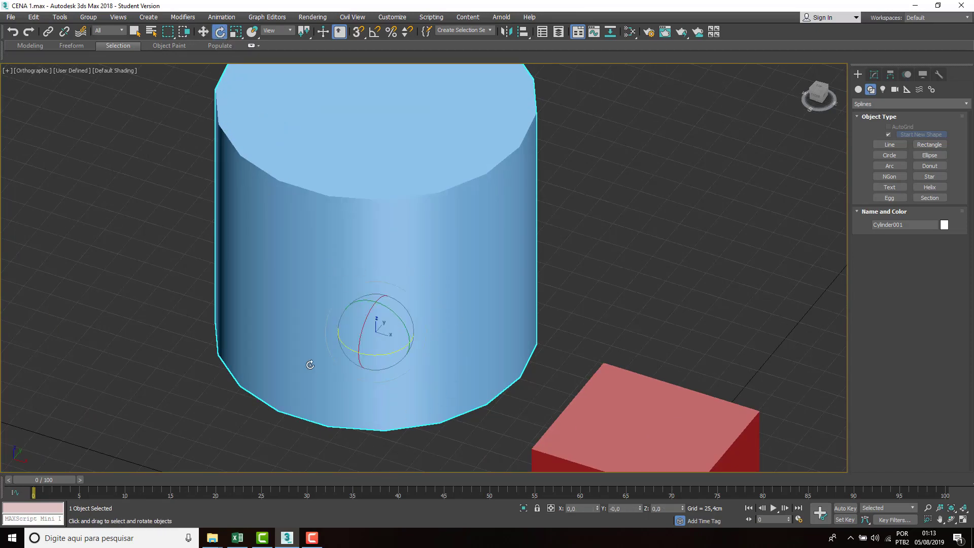
scroll(456, 316, "down", 2)
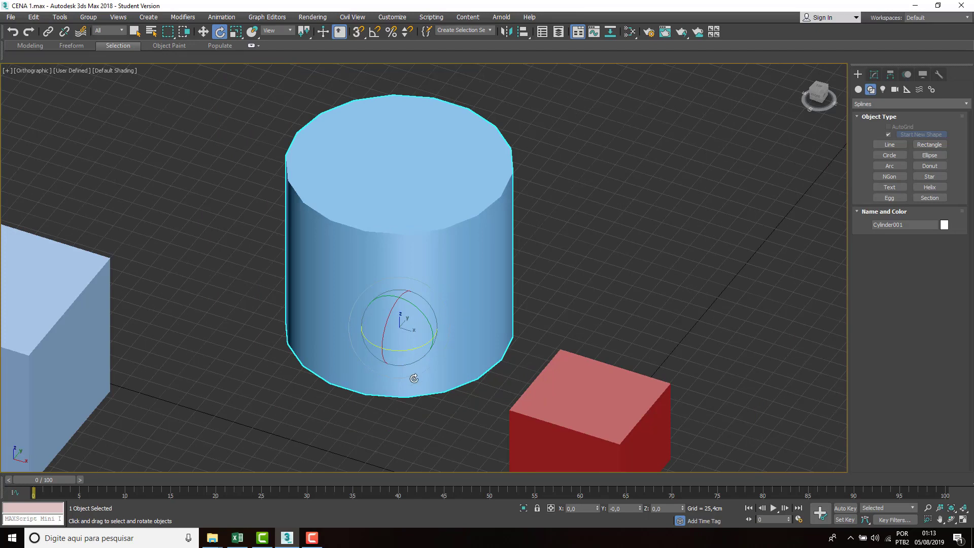
scroll(414, 382, "up", 2)
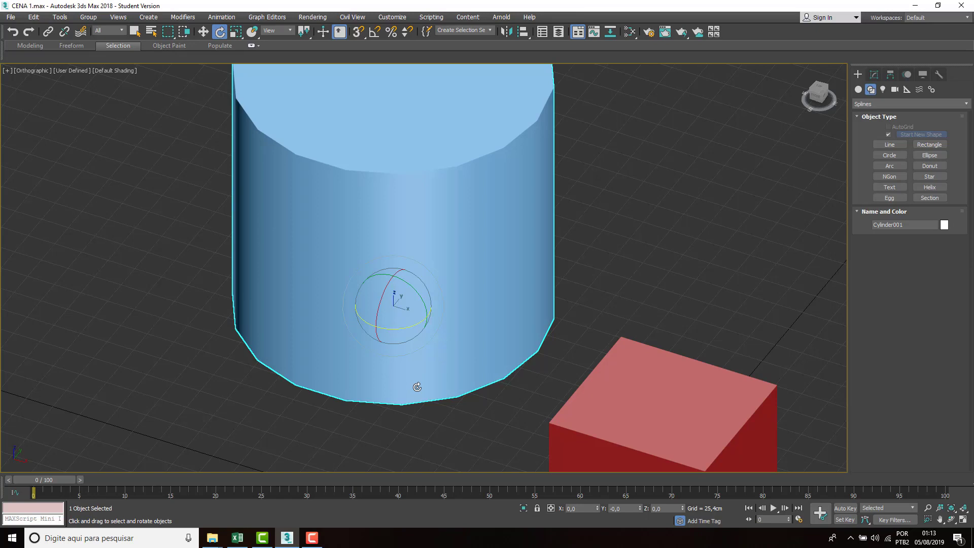
scroll(399, 333, "up", 2)
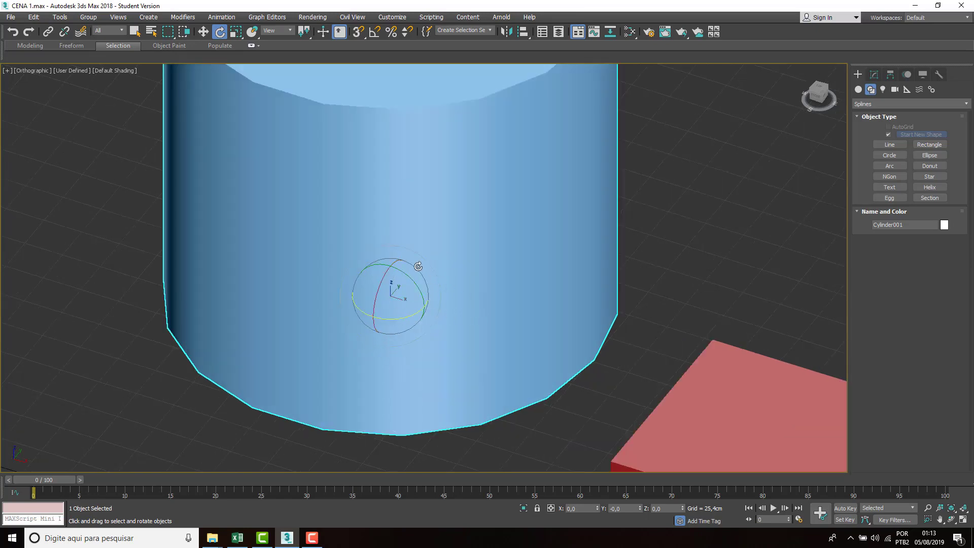
scroll(399, 344, "down", 2)
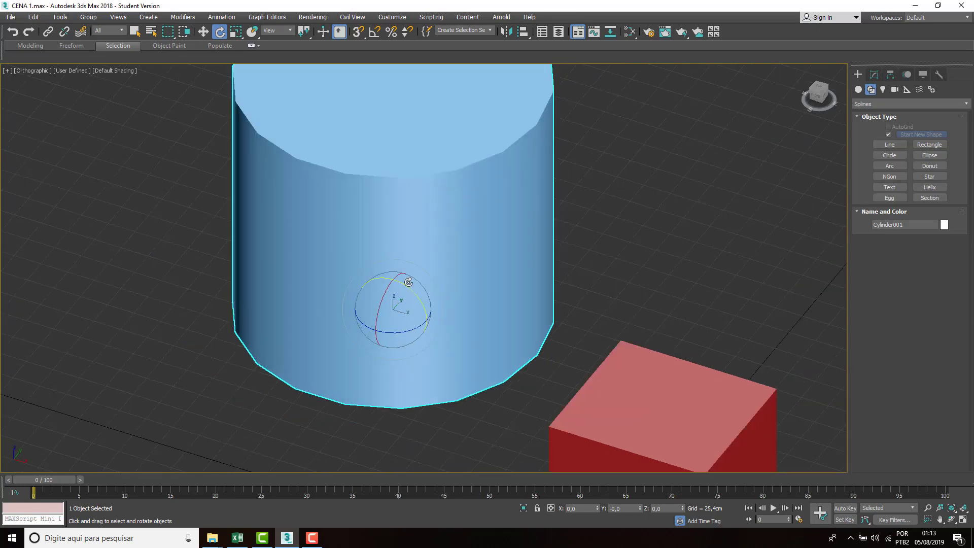
scroll(410, 294, "down", 3)
scroll(406, 320, "up", 2)
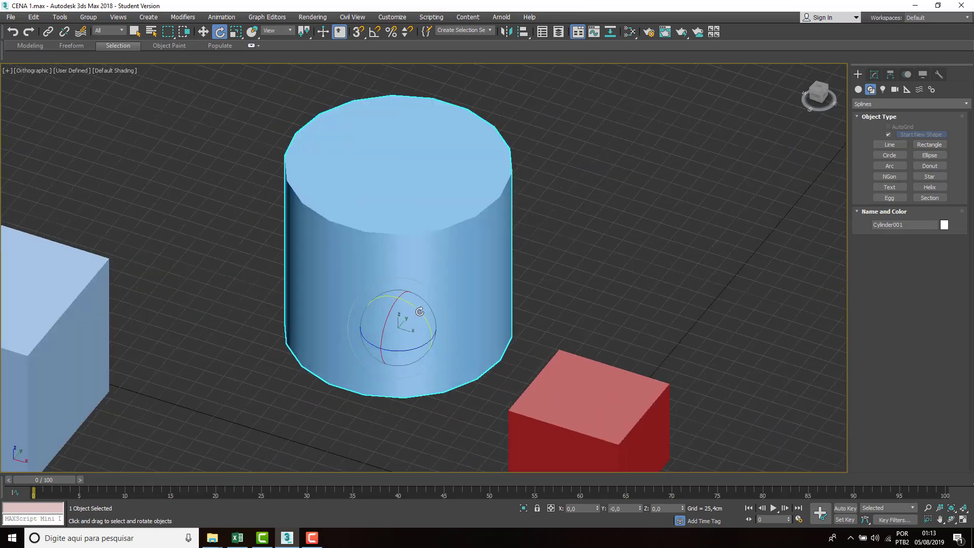
scroll(418, 308, "up", 3)
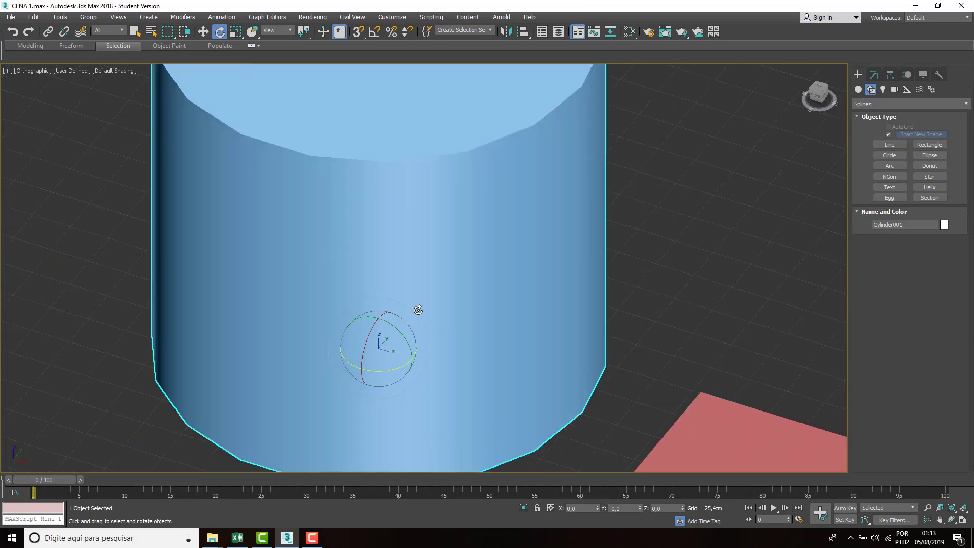
scroll(419, 309, "down", 2)
left_click_drag(404, 317, 845, 386)
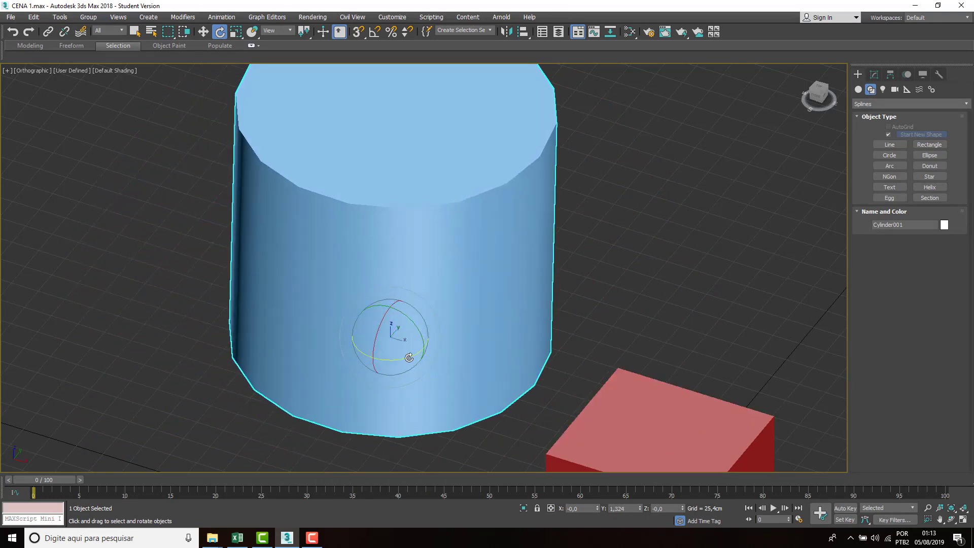
left_click_drag(416, 358, 751, 374)
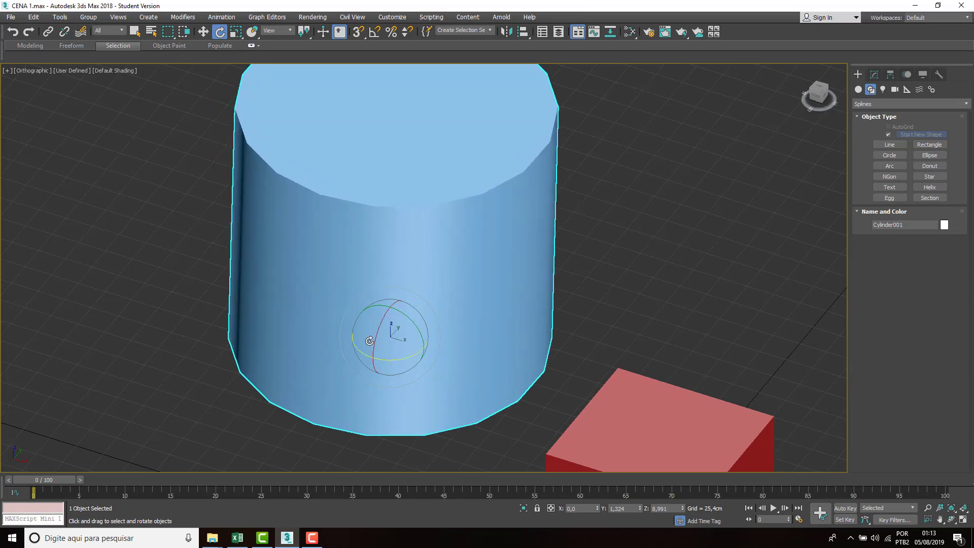
left_click_drag(375, 337, 343, 187)
Try a free rotation of the cylinder to about X -47, Y 45, Z 48 degrees and undo it.
scroll(342, 178, "down", 5)
scroll(335, 158, "up", 2)
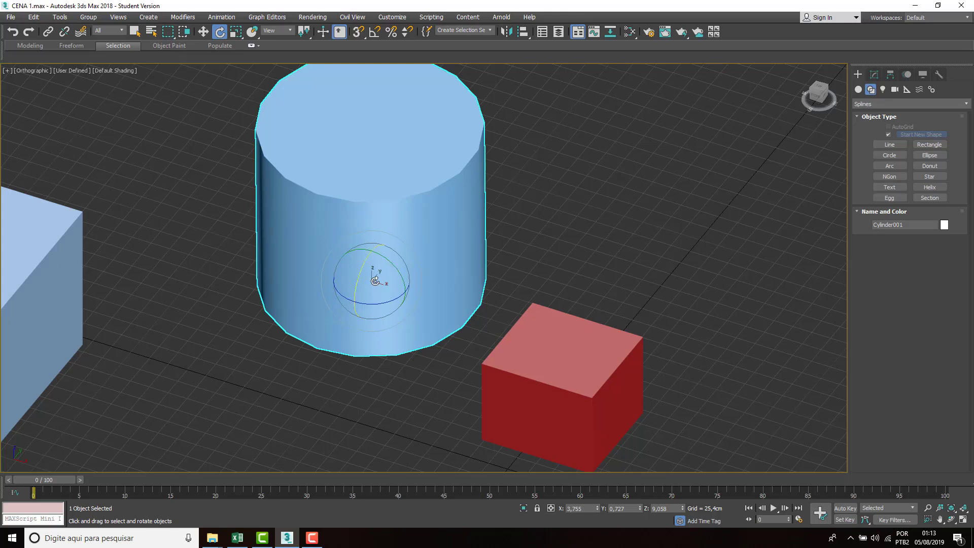
left_click_drag(374, 280, 420, 255)
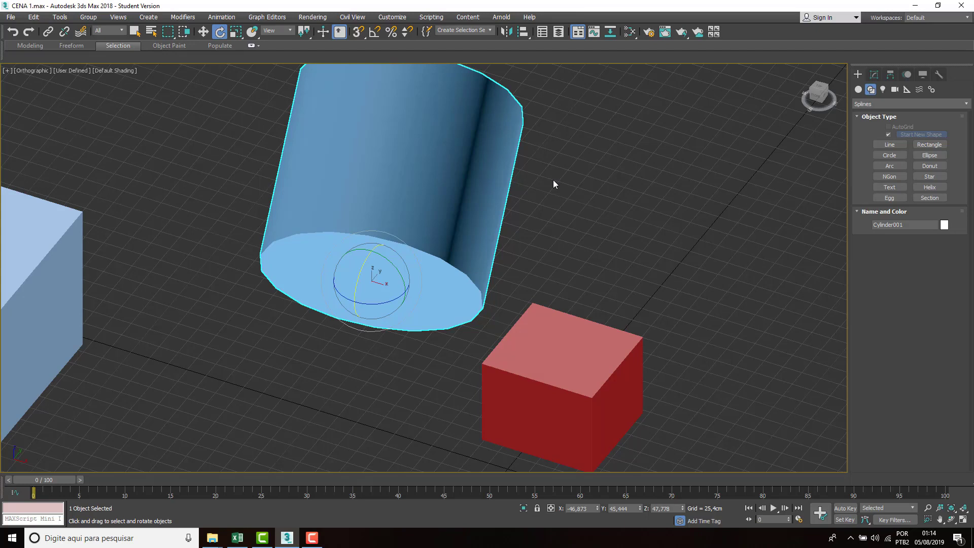
left_click(549, 236)
left_click(407, 250)
left_click(15, 35)
left_click(15, 35)
left_click(15, 34)
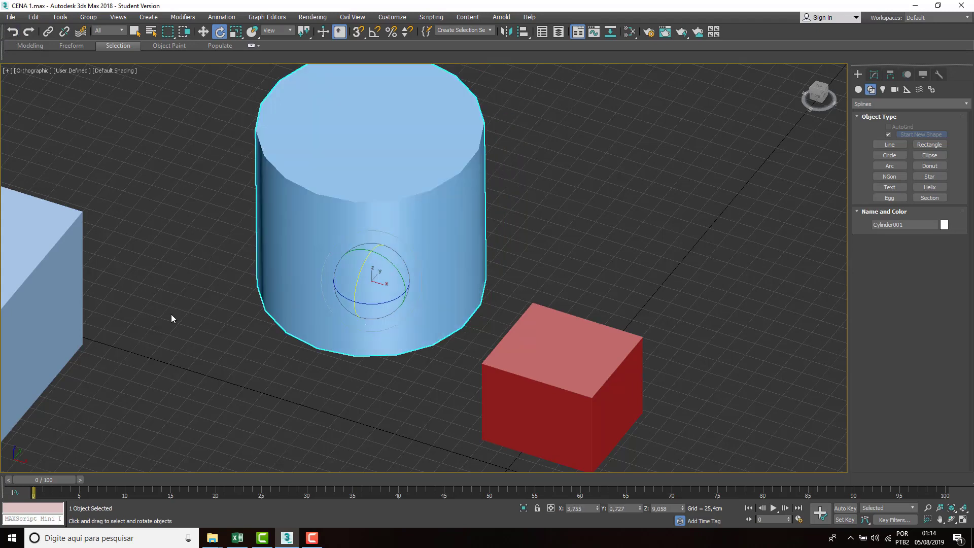
Deselect the cylinder and turn on Edged Faces display in the orthographic viewport.
left_click(224, 337)
middle_click_drag(215, 281, 350, 307)
mouse_move(350, 273)
middle_mouse_down()
mouse_move(424, 297)
mouse_move(359, 283)
middle_mouse_up()
scroll(397, 273, "down", 2)
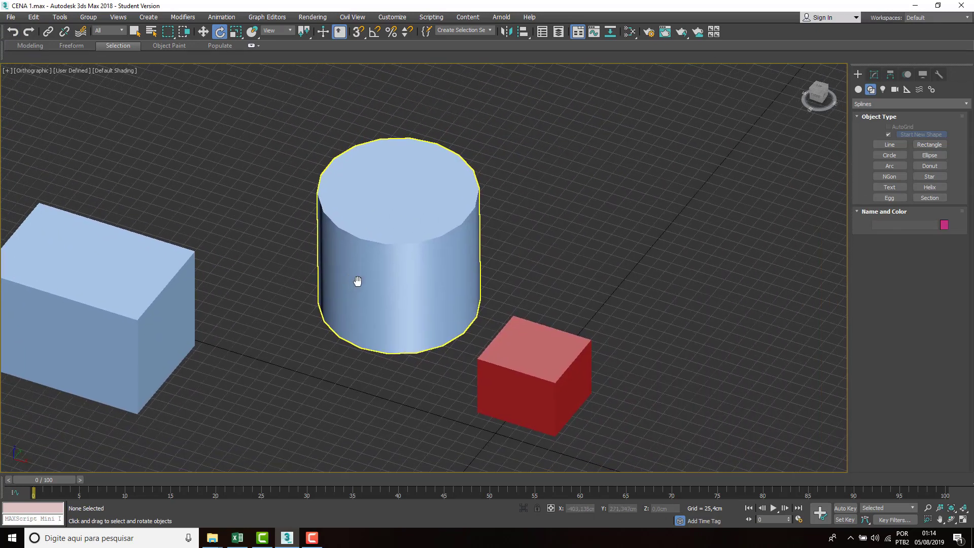
scroll(453, 245, "up", 3)
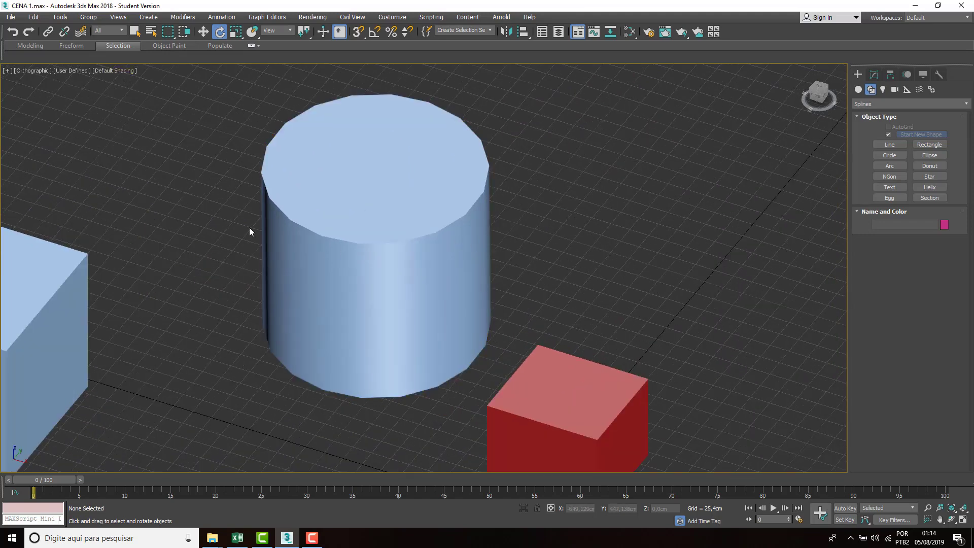
left_click(111, 72)
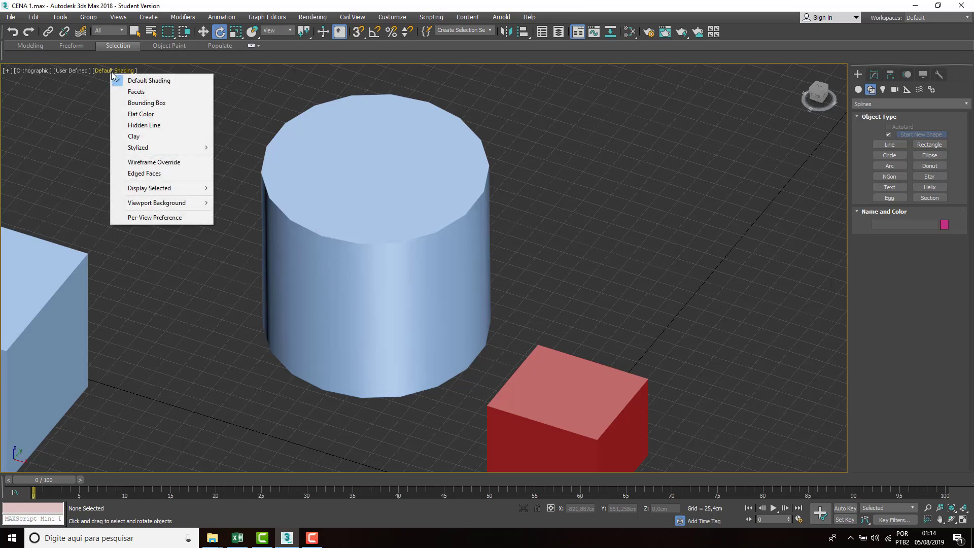
left_click(143, 172)
middle_click_drag(365, 256, 354, 256)
scroll(355, 256, "up", 3)
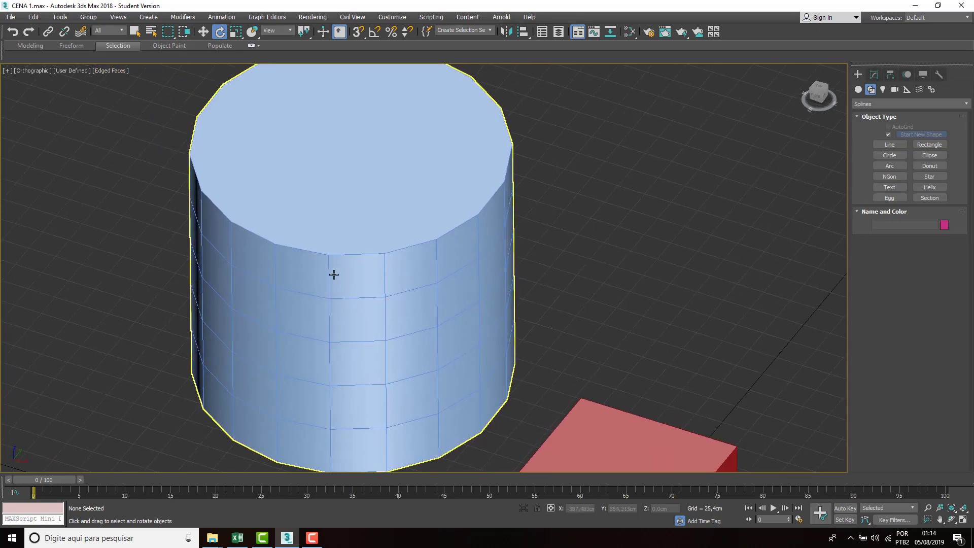
scroll(333, 274, "down", 3)
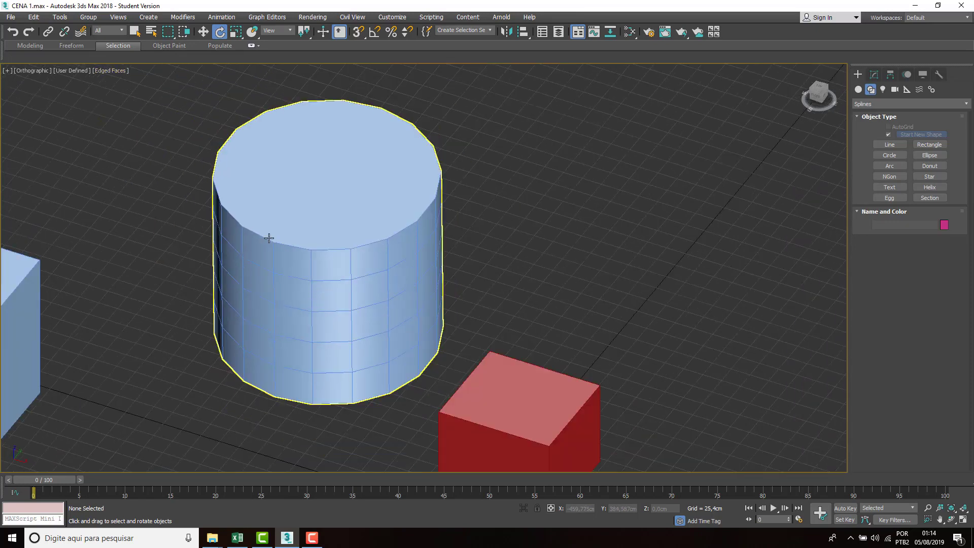
Select the cylinder and scale it uniformly on all three axes to about 133%.
left_click(235, 32)
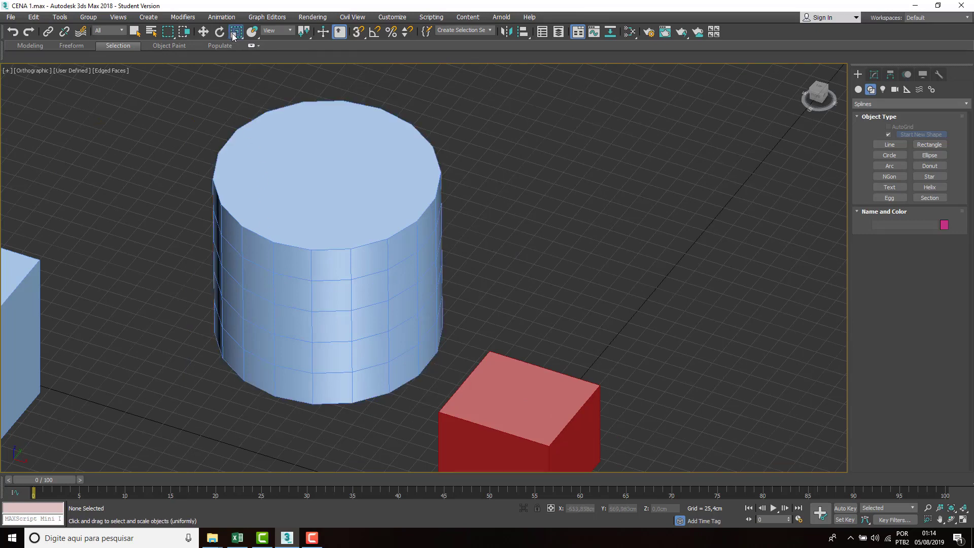
left_click(314, 292)
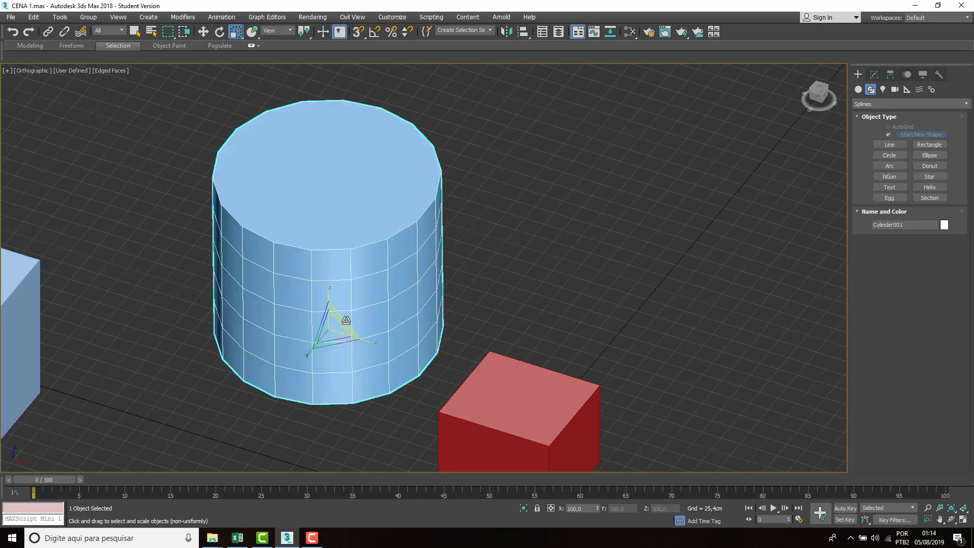
scroll(311, 414, "up", 2)
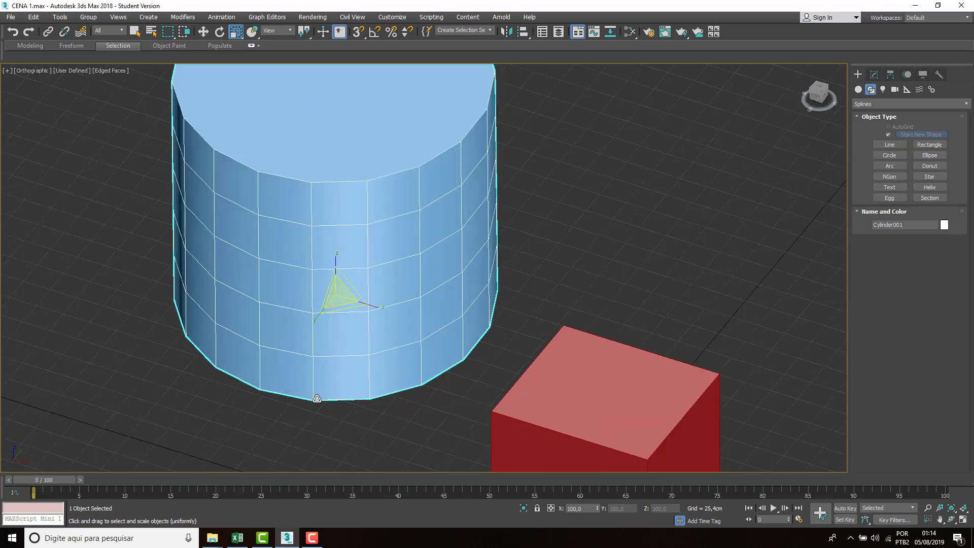
middle_click_drag(325, 397, 406, 432)
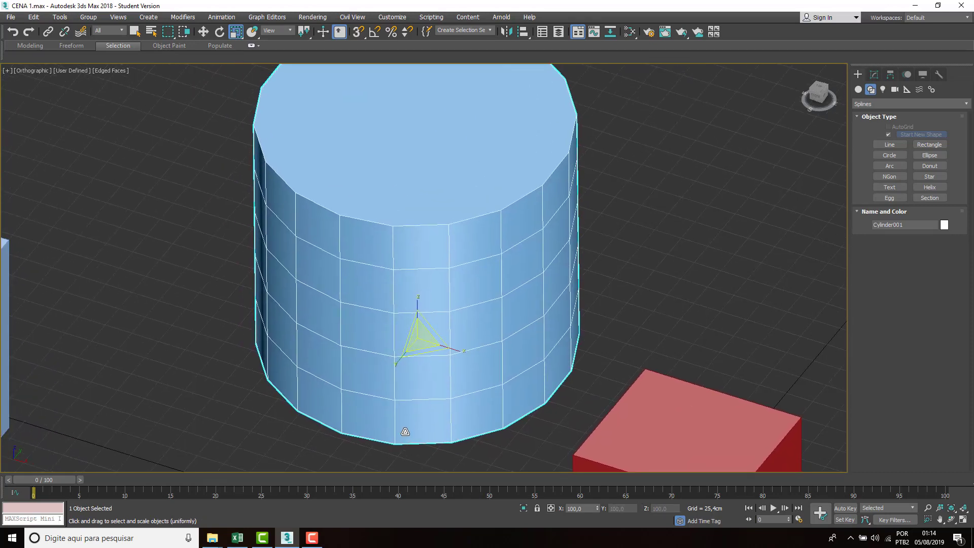
scroll(281, 384, "down", 2)
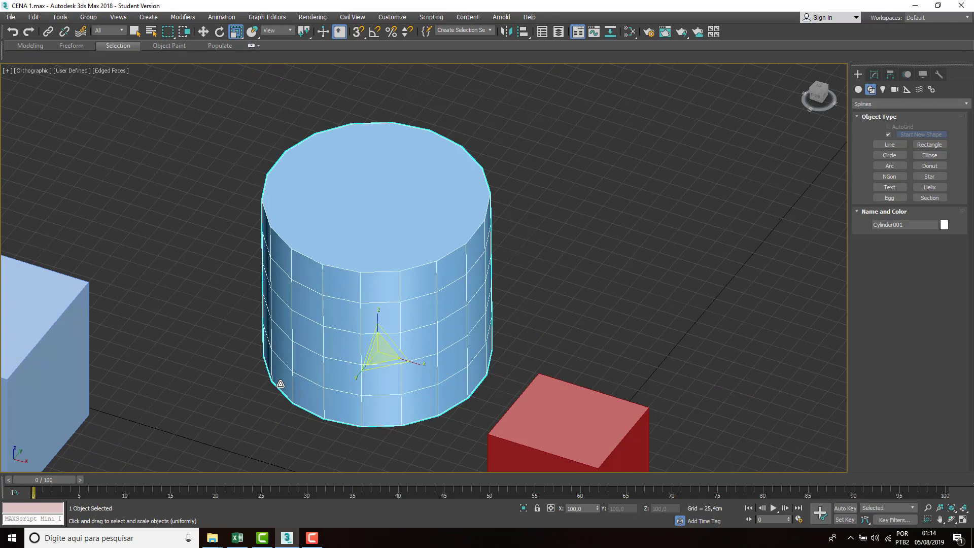
scroll(276, 305, "up", 2)
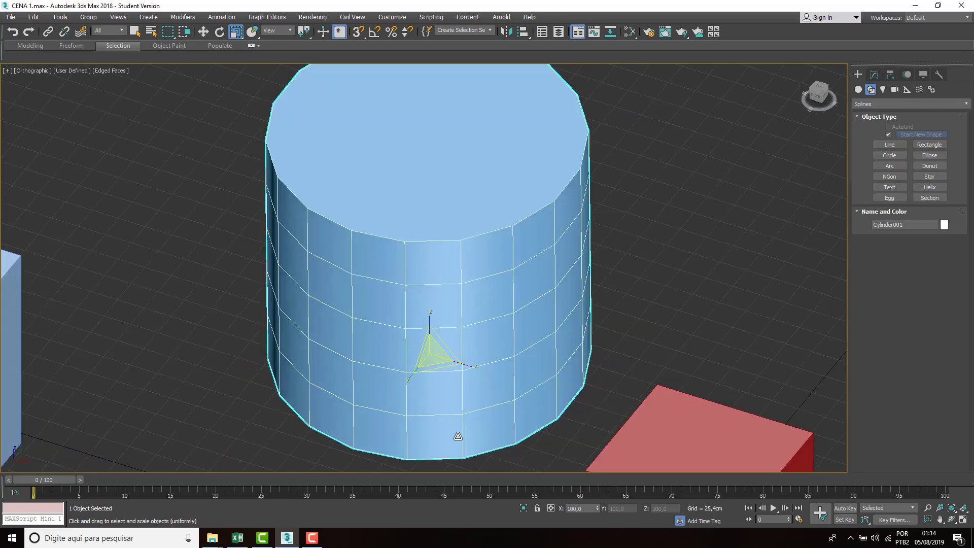
middle_click_drag(456, 433, 452, 408)
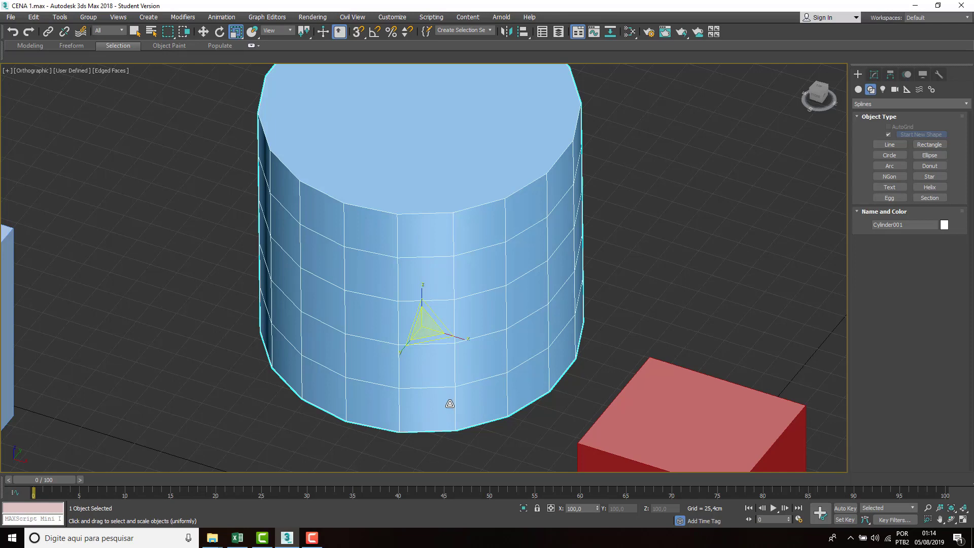
scroll(319, 356, "down", 2)
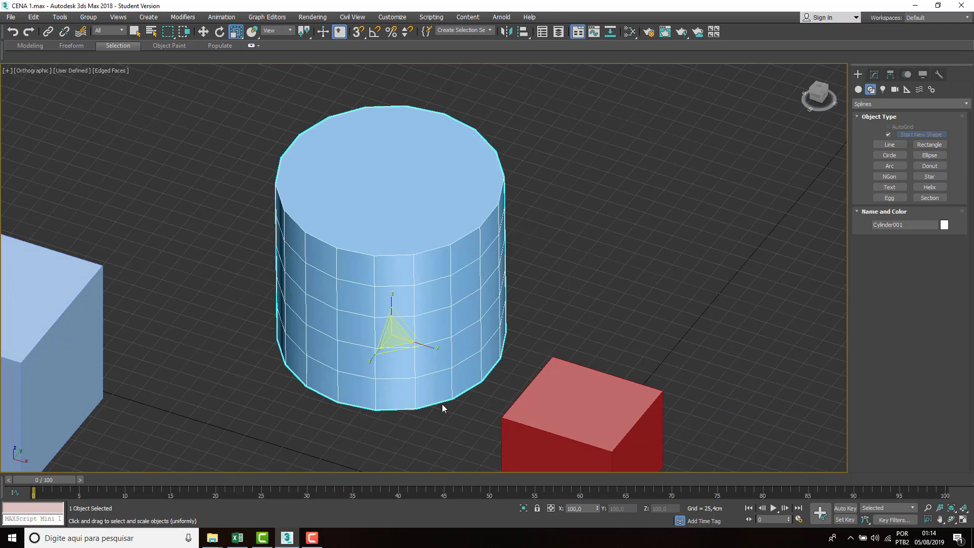
scroll(446, 404, "up", 2)
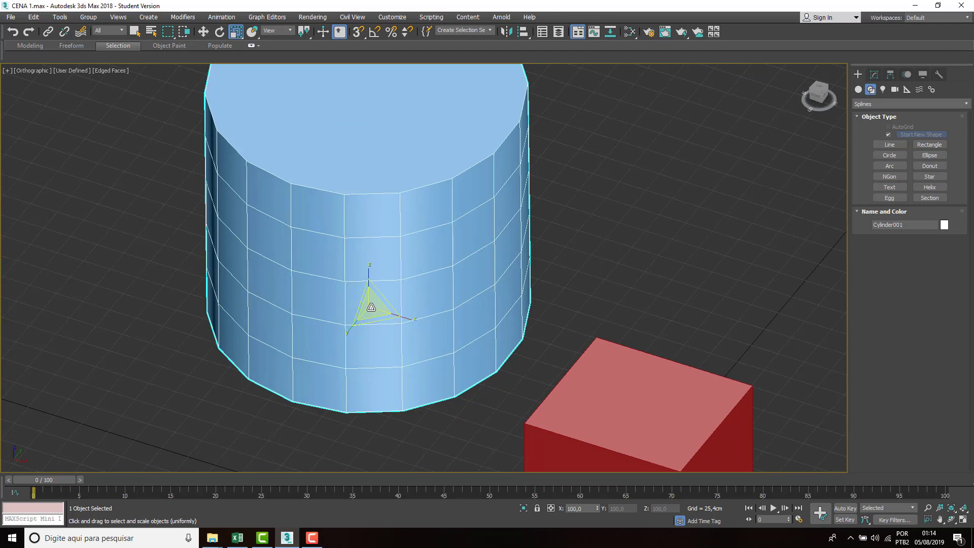
left_click_drag(367, 305, 409, 289)
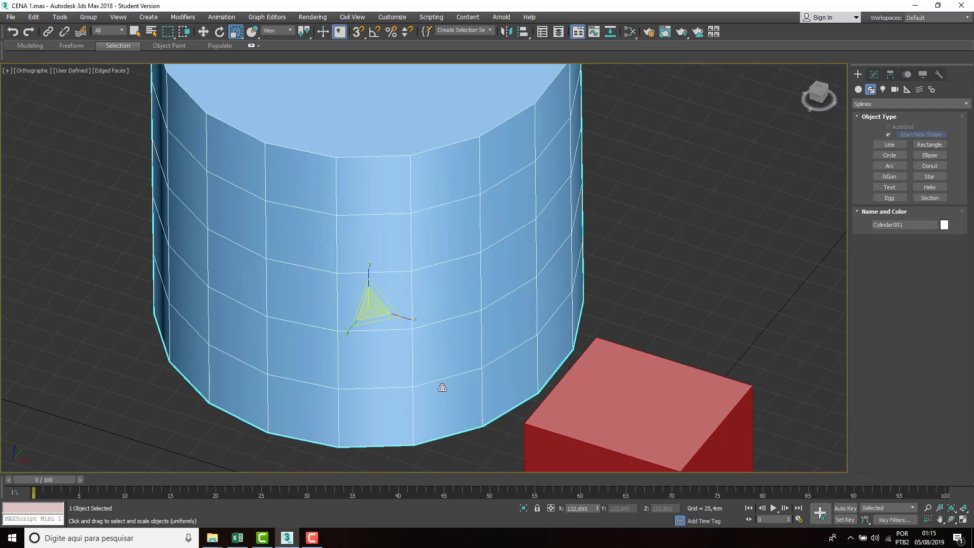
Try non-uniform scaling of the cylinder to about X 157, Y 58, Z 185% and undo those scalings.
scroll(443, 387, "down", 2)
middle_click_drag(441, 385, 470, 381)
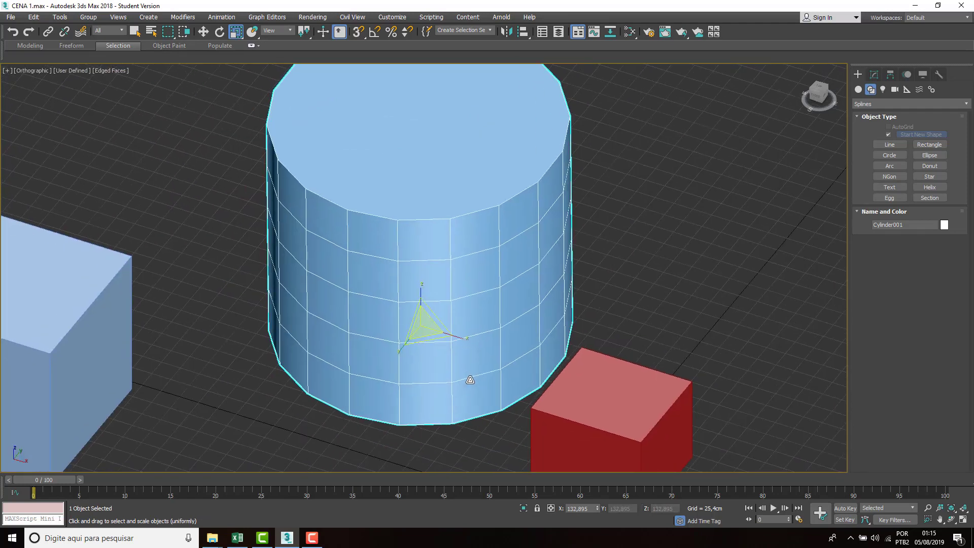
scroll(476, 345, "up", 2)
scroll(477, 348, "down", 2)
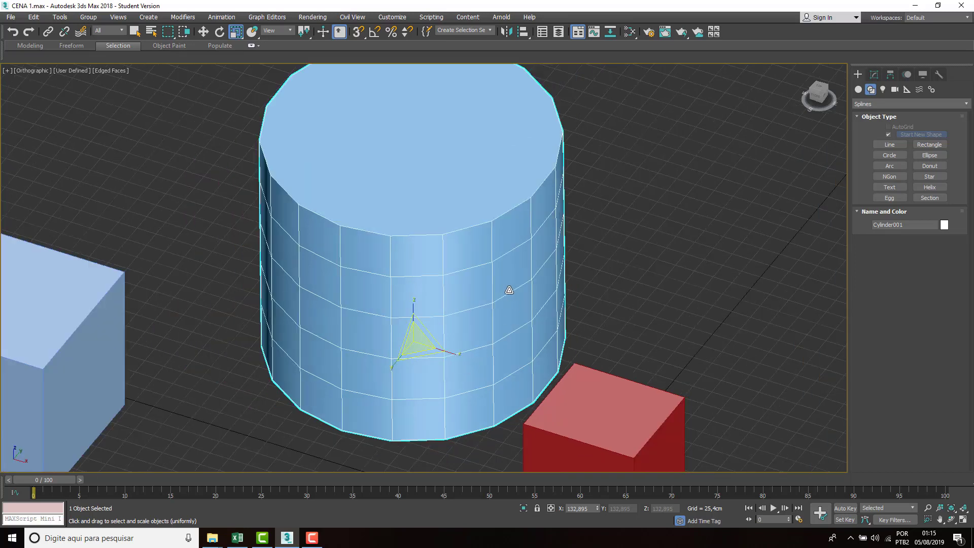
scroll(472, 355, "down", 2)
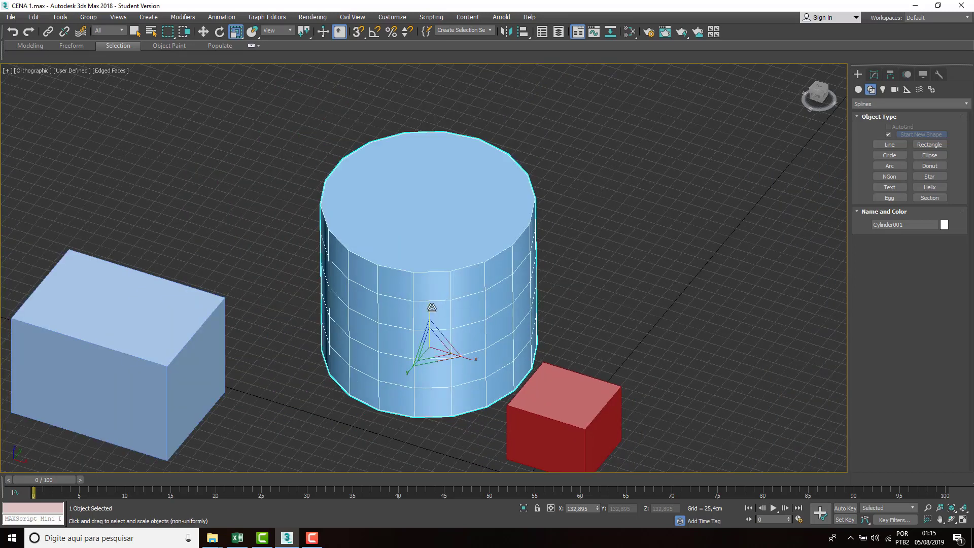
mouse_move(431, 310)
left_mouse_down()
mouse_move(429, 200)
mouse_move(429, 341)
mouse_move(422, 274)
mouse_move(424, 294)
left_mouse_up()
left_click_drag(474, 360, 432, 344)
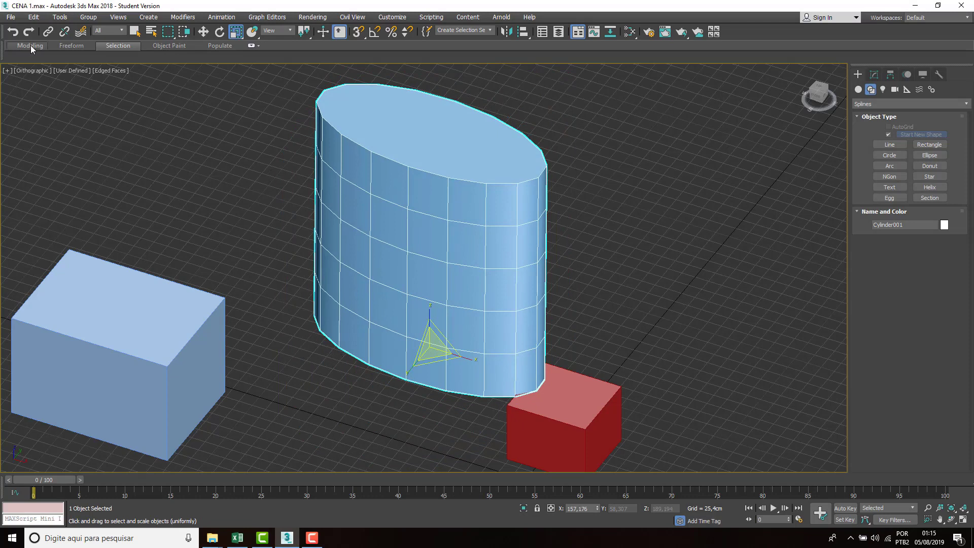
left_click(13, 32)
left_click(14, 33)
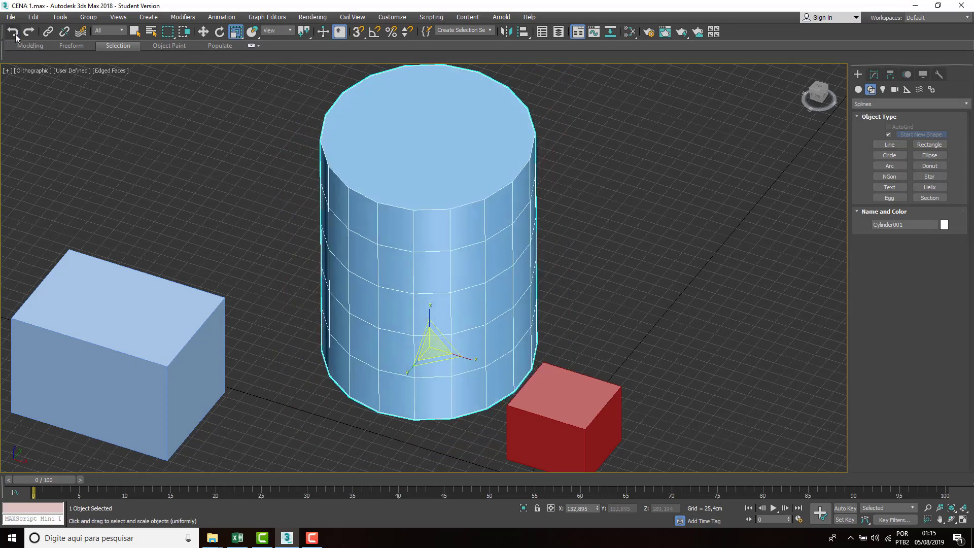
left_click(15, 34)
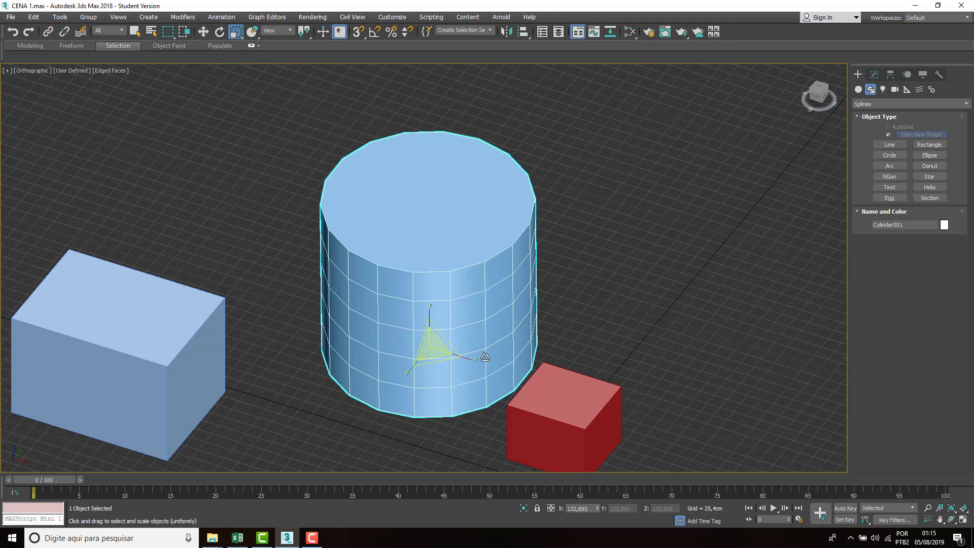
Switch to the Move tool with the cylinder still selected.
scroll(507, 343, "up", 3)
scroll(463, 326, "down", 3)
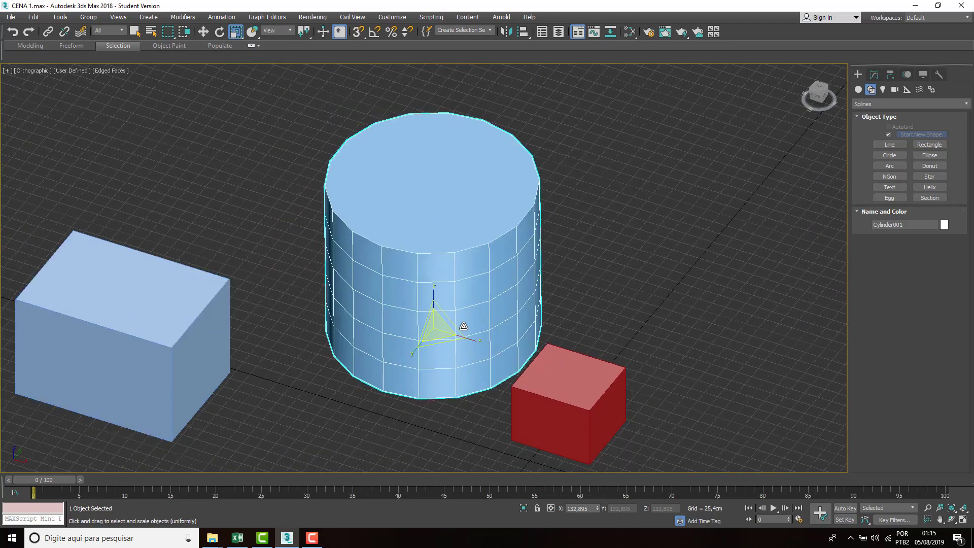
key("w")
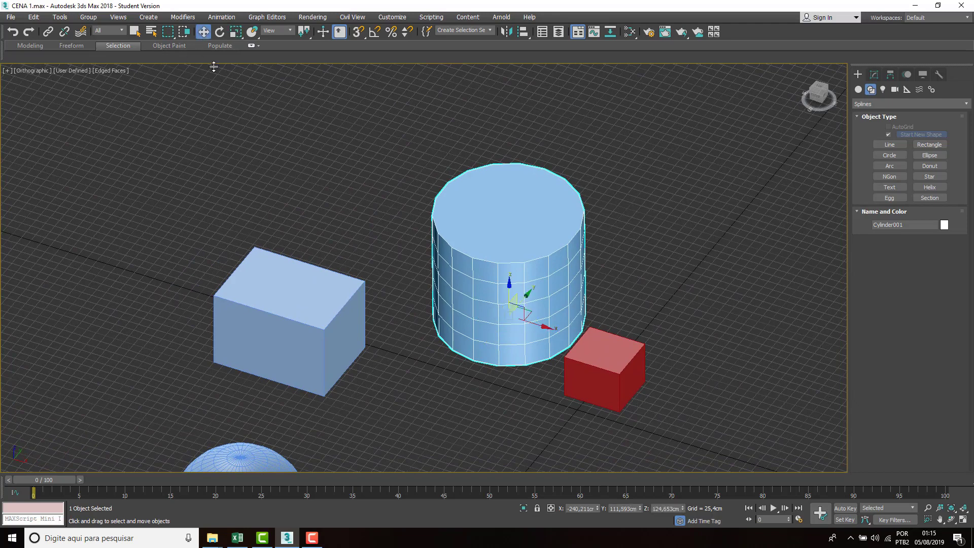
Move the cylinder back behind the large blue box in the ground plane, to about X -670 cm, Y 380 cm.
left_click_drag(524, 310, 507, 214)
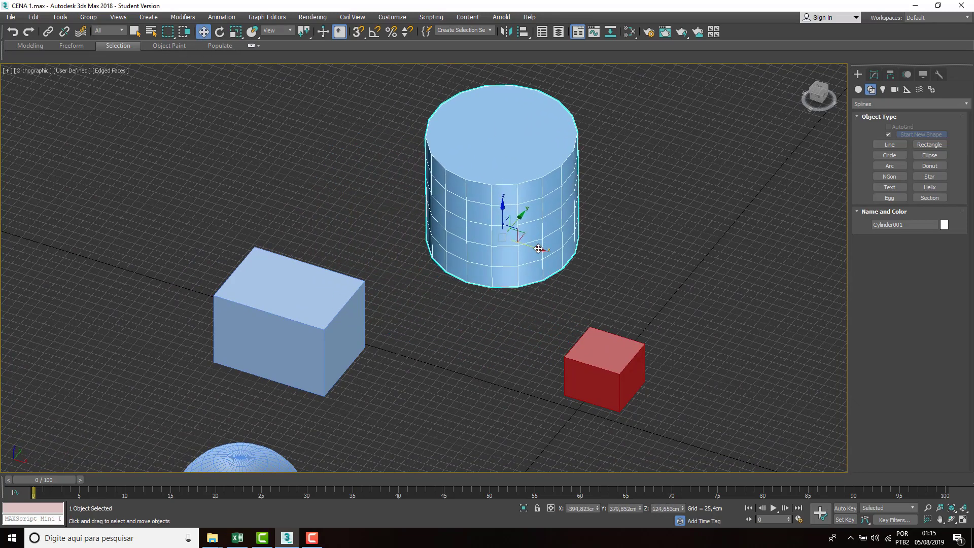
left_click_drag(540, 246, 433, 222)
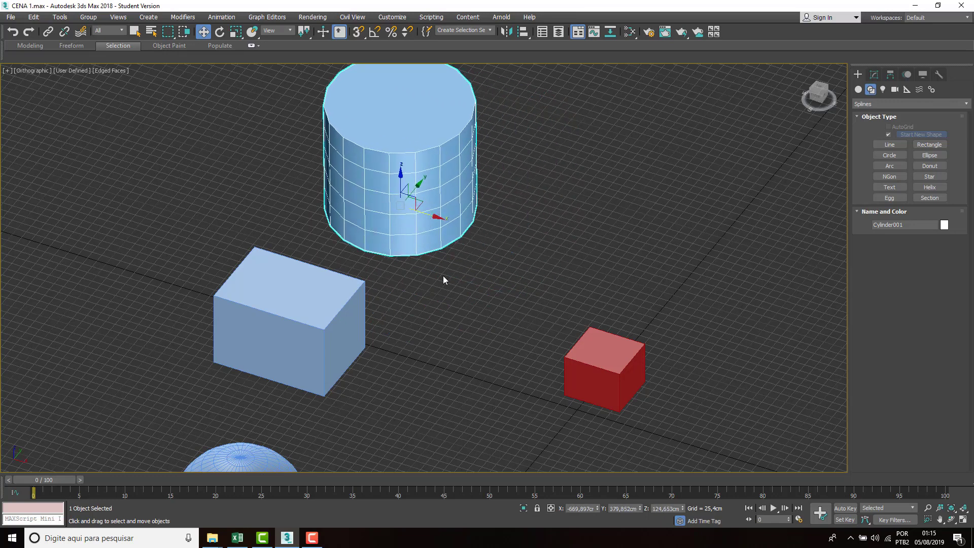
scroll(455, 259, "down", 5)
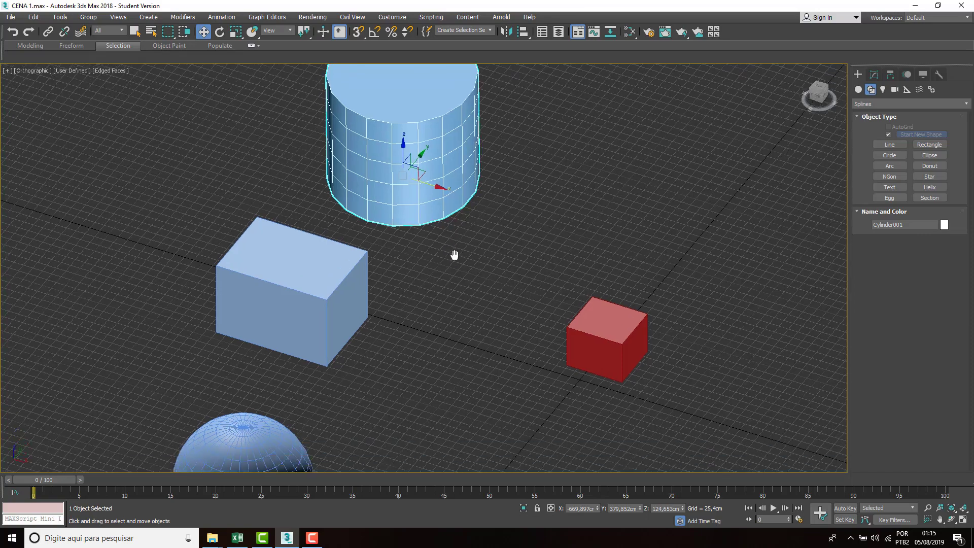
scroll(437, 216, "up", 3)
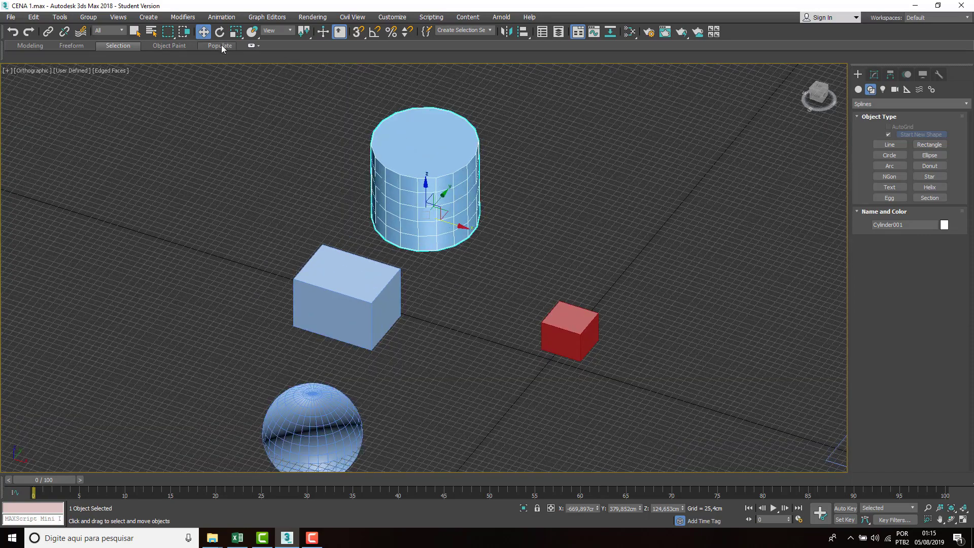
middle_click_drag(342, 264, 360, 294)
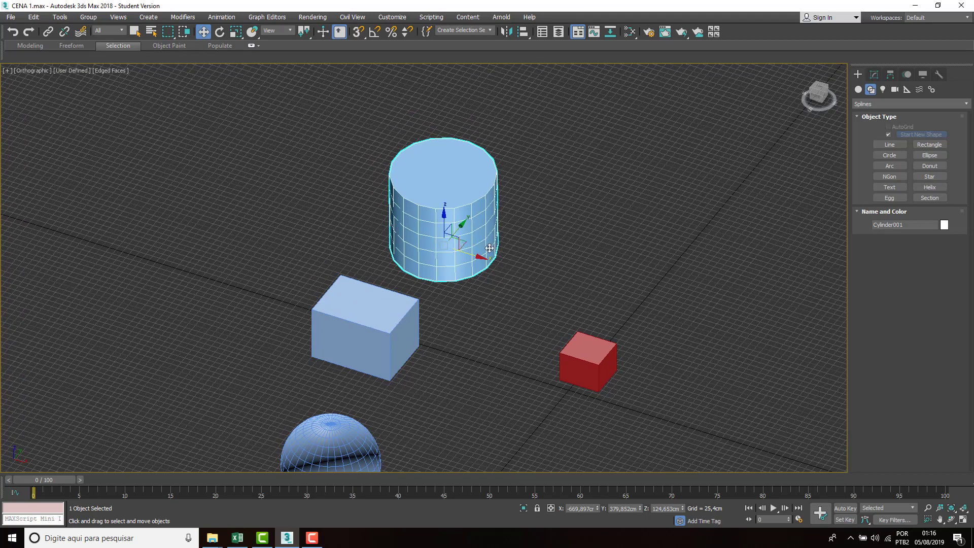
scroll(490, 248, "up", 3)
middle_click_drag(483, 235, 409, 218)
scroll(409, 218, "down", 3)
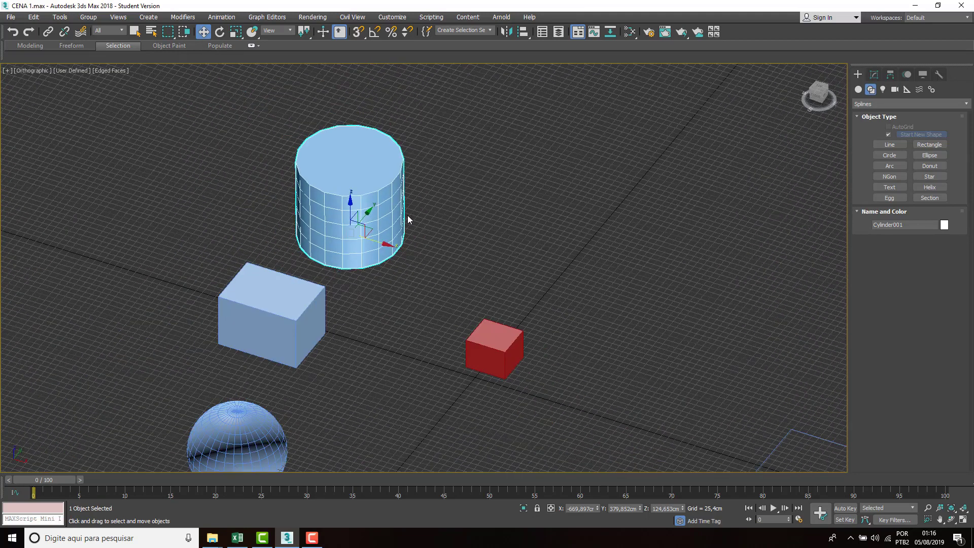
scroll(409, 220, "down", 2)
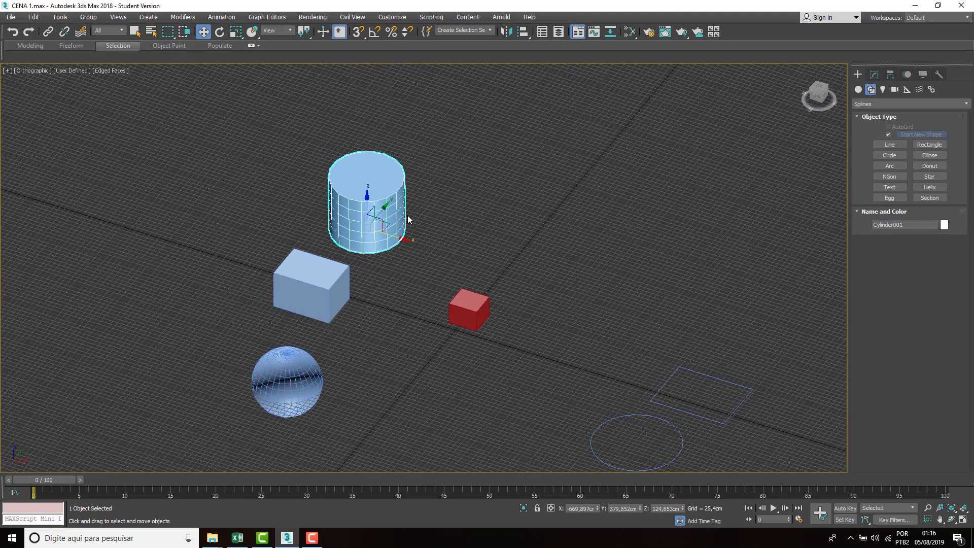